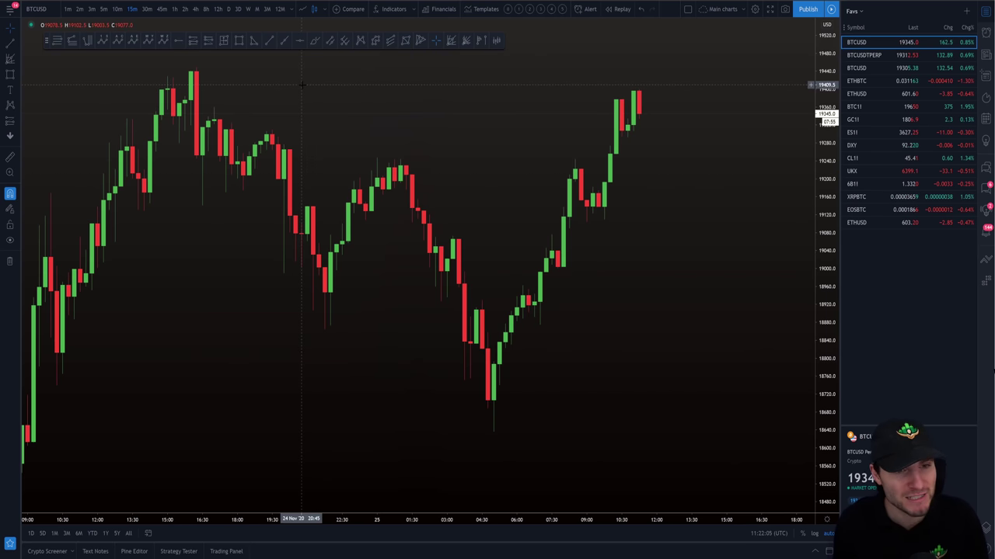
Draw two horizontal rectangles on the BTCUSD chart, over the highs at about 19380–19450 and over the lows at about 18600–18718.
click(239, 43)
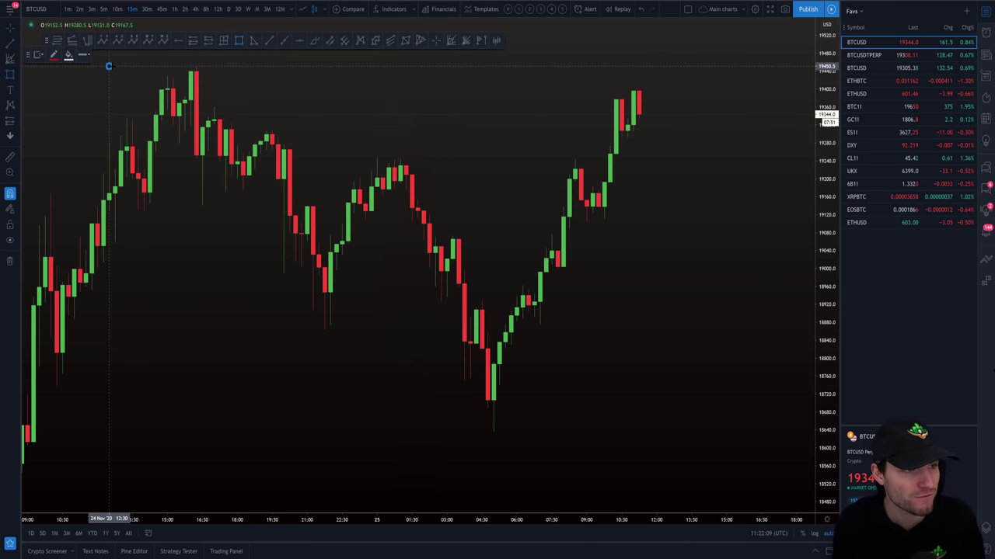
drag(109, 66, 779, 98)
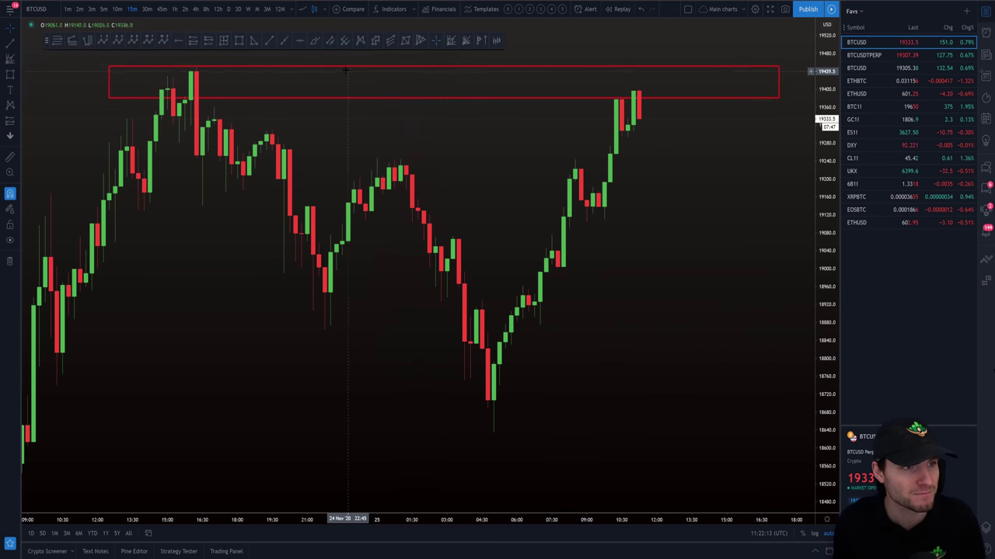
click(240, 42)
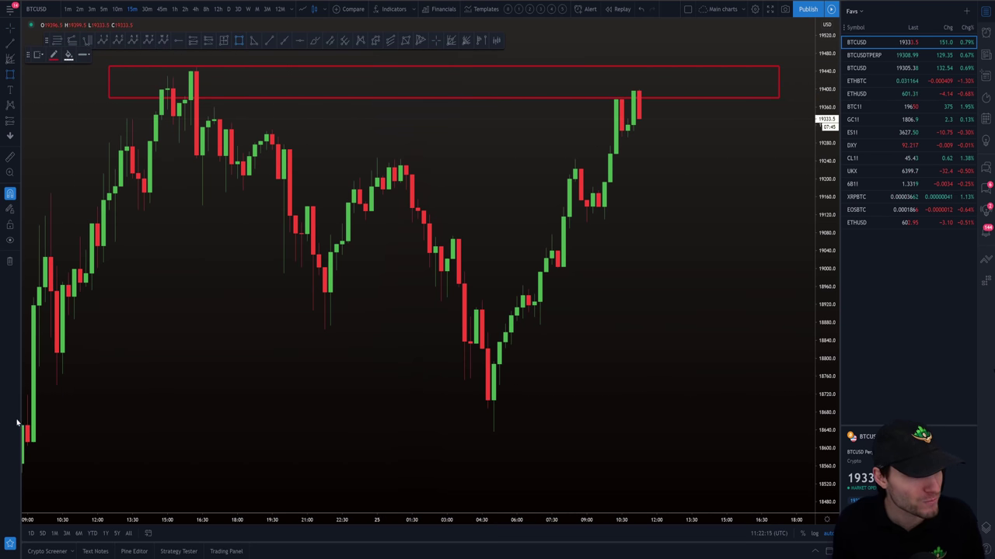
mouse_move(27, 395)
mouse_down()
mouse_move(104, 428)
mouse_move(690, 455)
mouse_move(738, 448)
mouse_up()
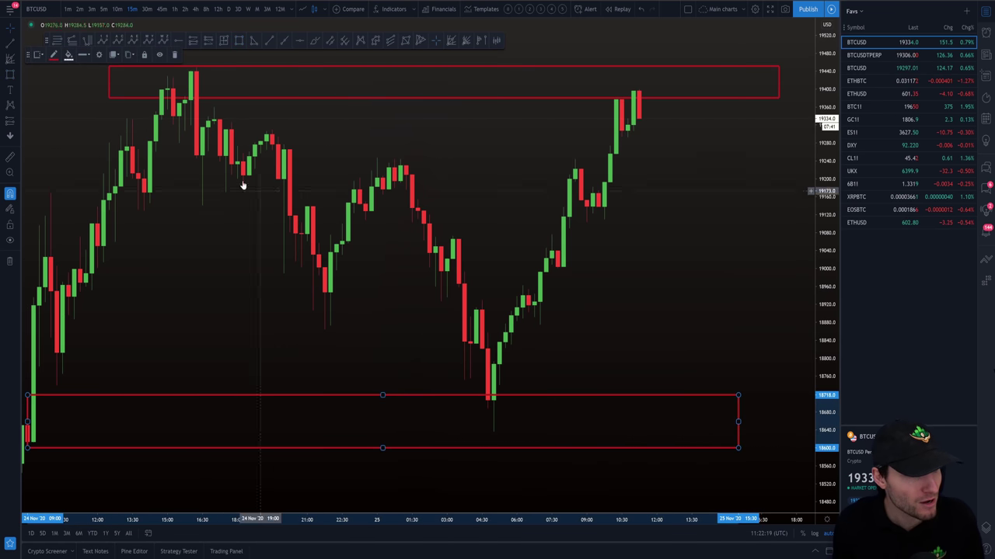
click(237, 77)
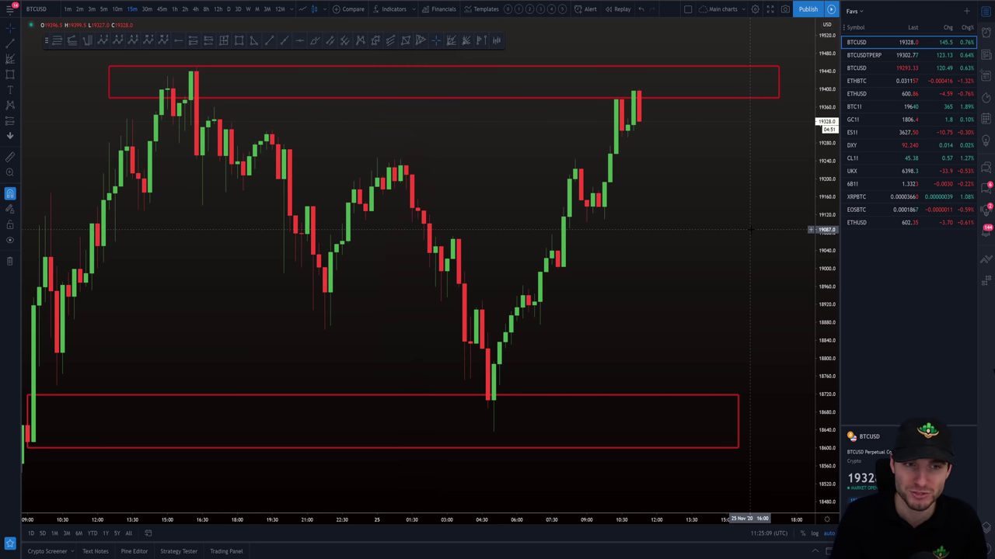
Draw a Fibonacci retracement from the 24 Nov 06:00 low at 18060 to the upper zone at 19453.5 and apply a saved level template.
scroll(750, 230, down, 4)
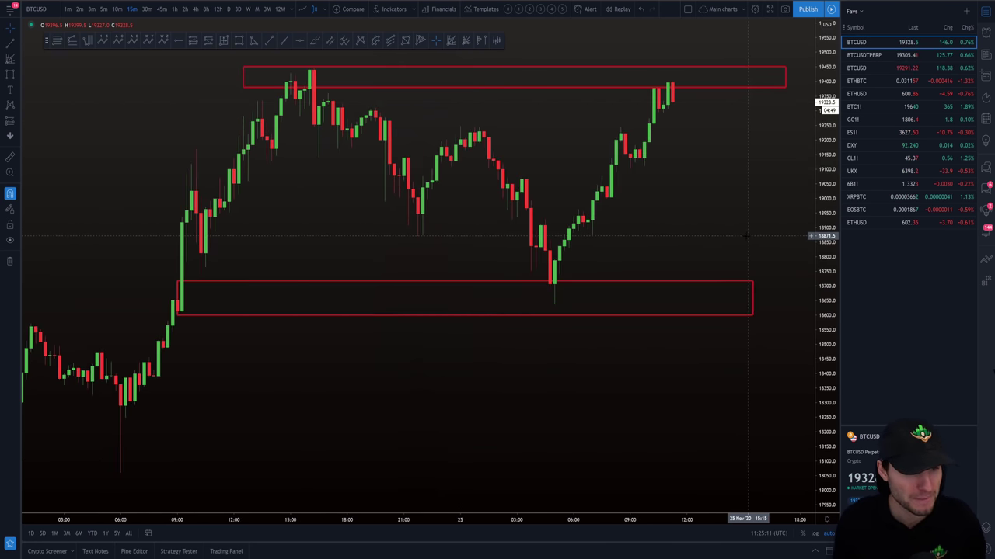
click(54, 40)
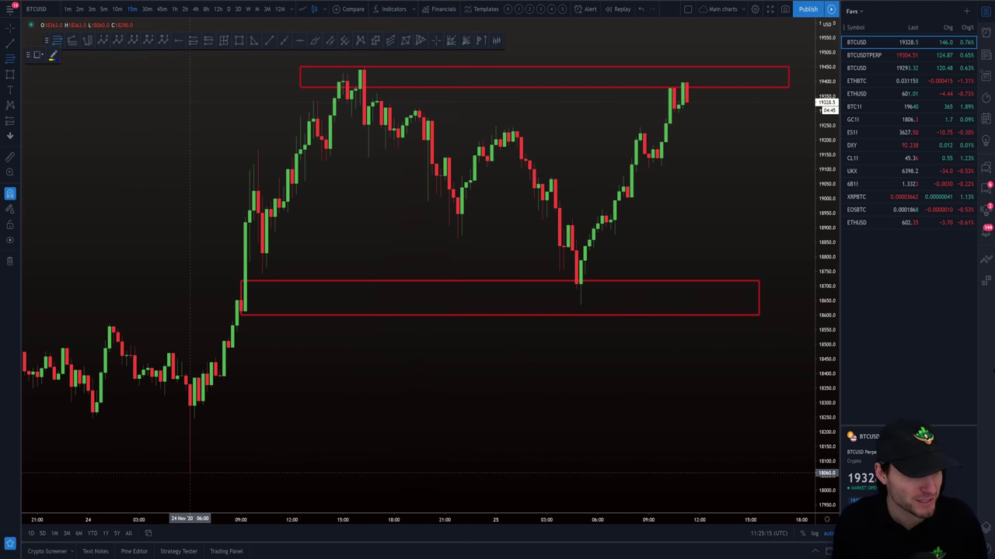
click(191, 472)
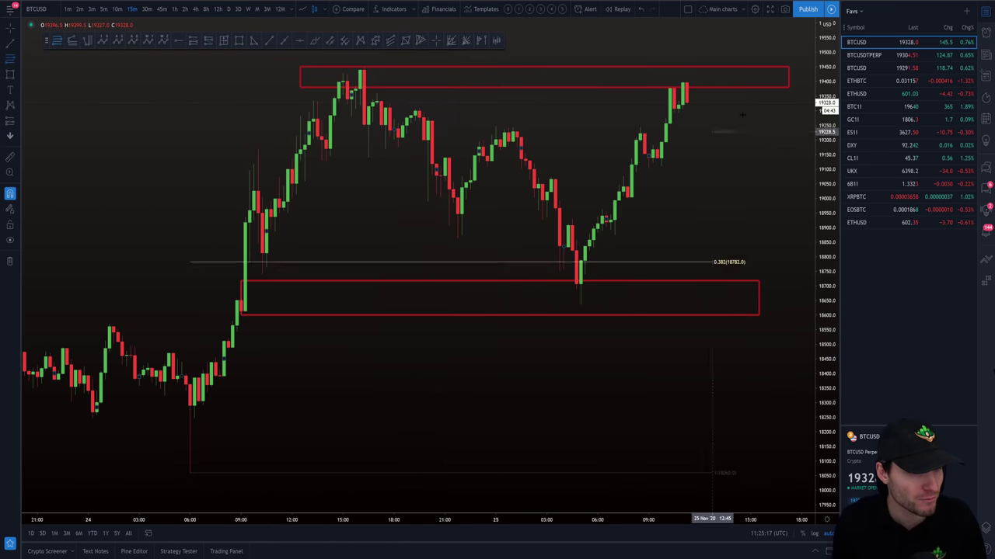
click(760, 66)
right_click(759, 66)
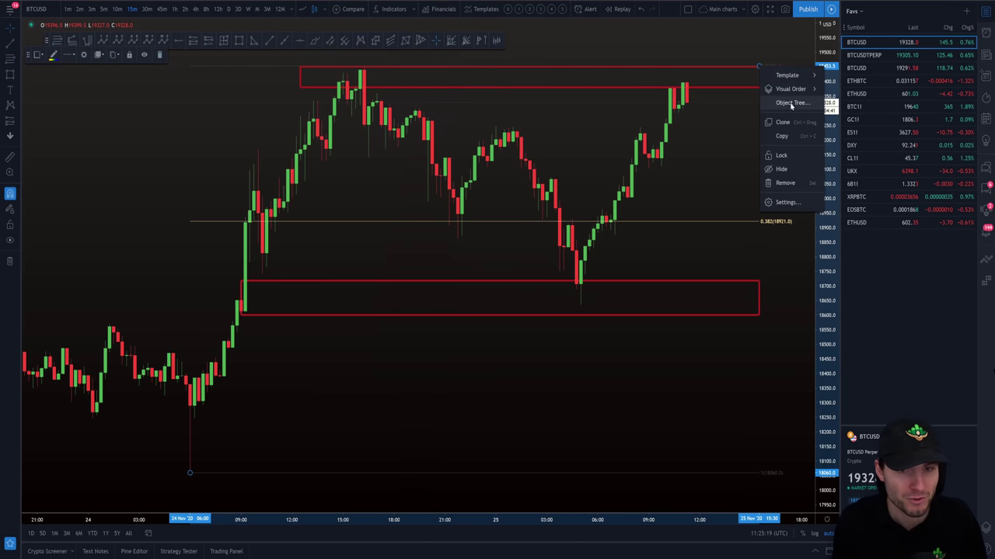
mouse_move(787, 75)
click(831, 153)
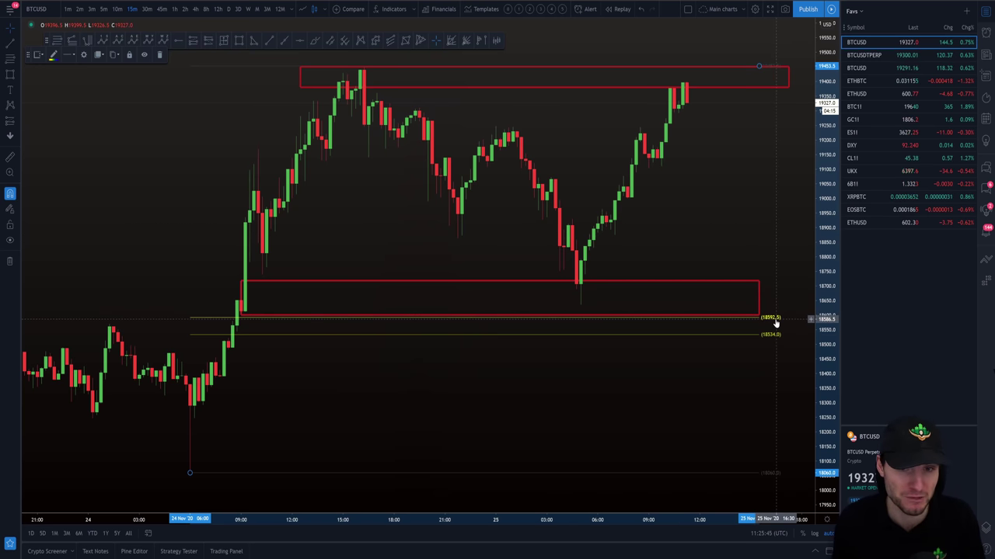
Measure the BTCUSD price drop from the upper rectangle at about 19430 down to the lower rectangle at about 18670.
scroll(775, 322, up, 3)
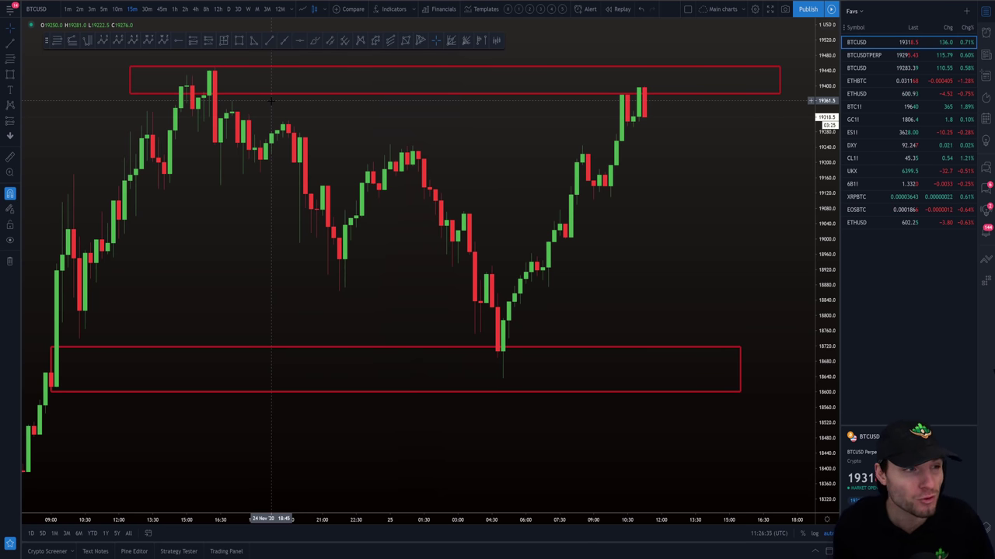
shift+click(255, 75)
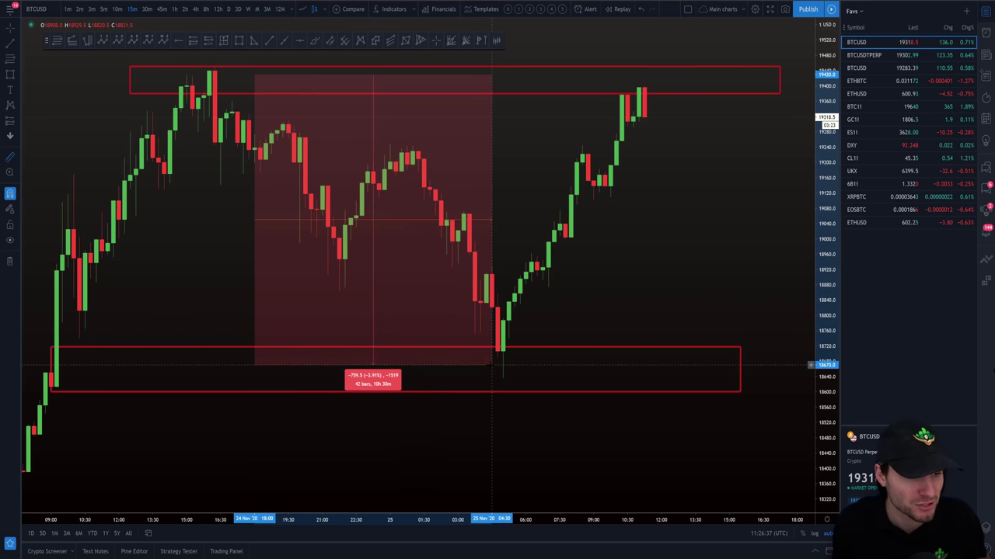
click(491, 363)
click(514, 368)
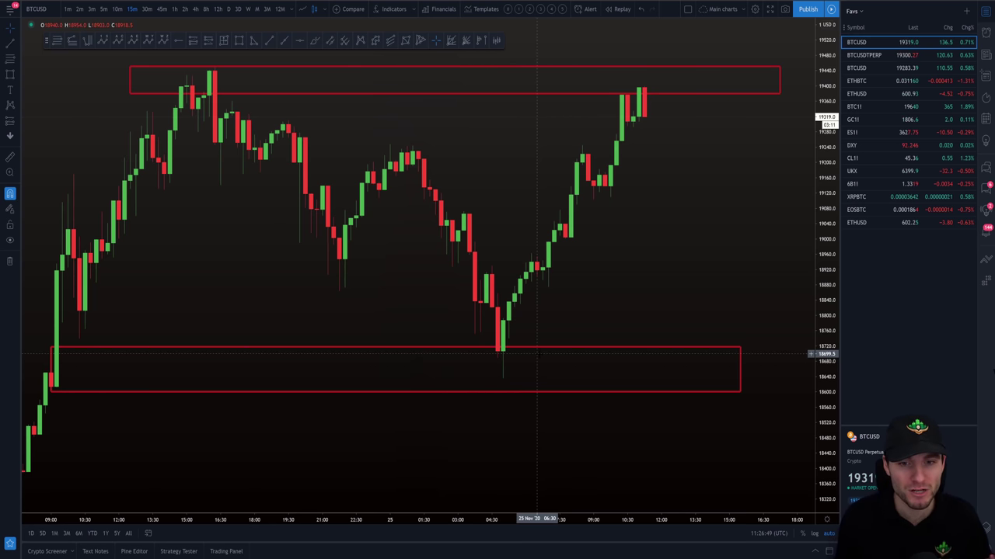
Switch the chart to ETHUSD on the 4-hour timeframe and show the full Fibonacci fan from the September low.
click(876, 224)
click(198, 9)
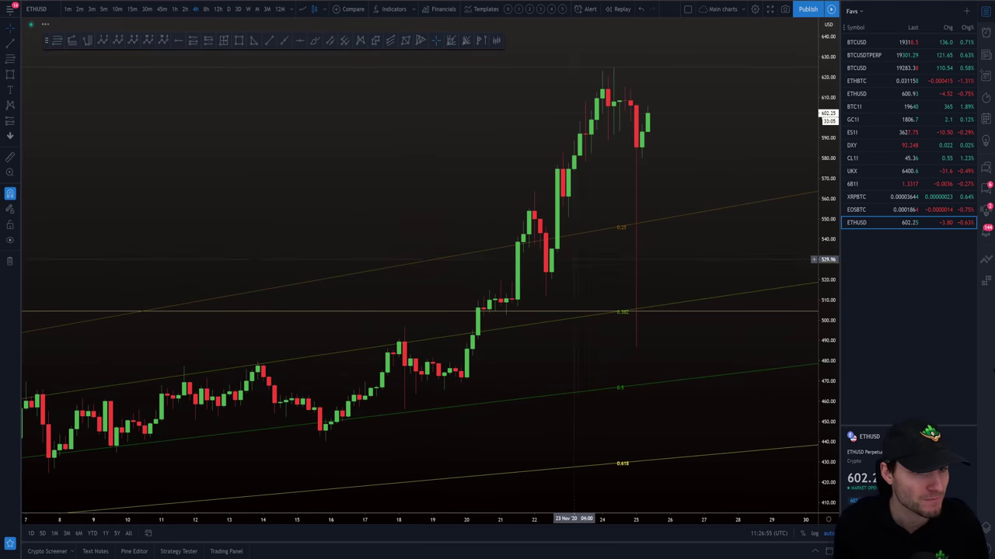
scroll(724, 449, down, 6)
drag(724, 449, 575, 448)
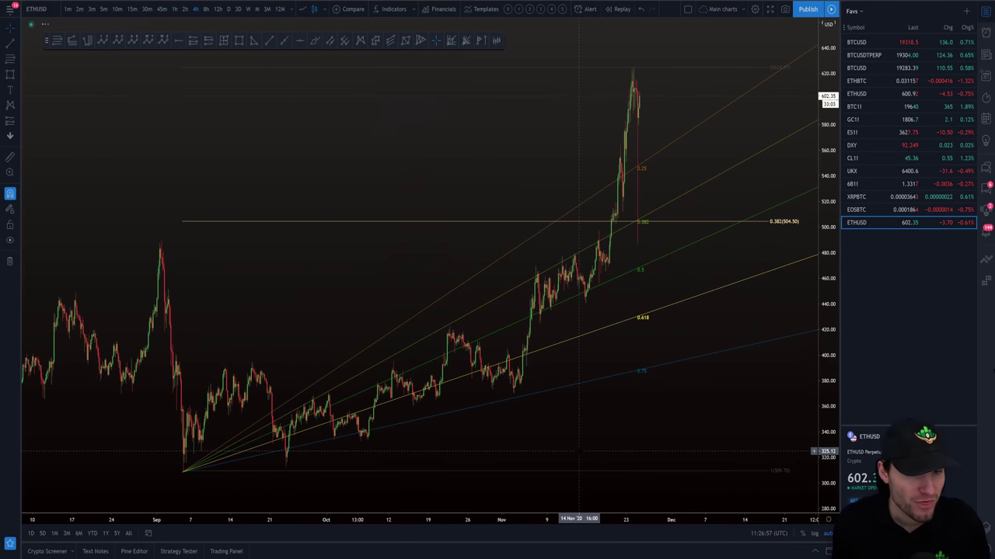
scroll(308, 215, up, 2)
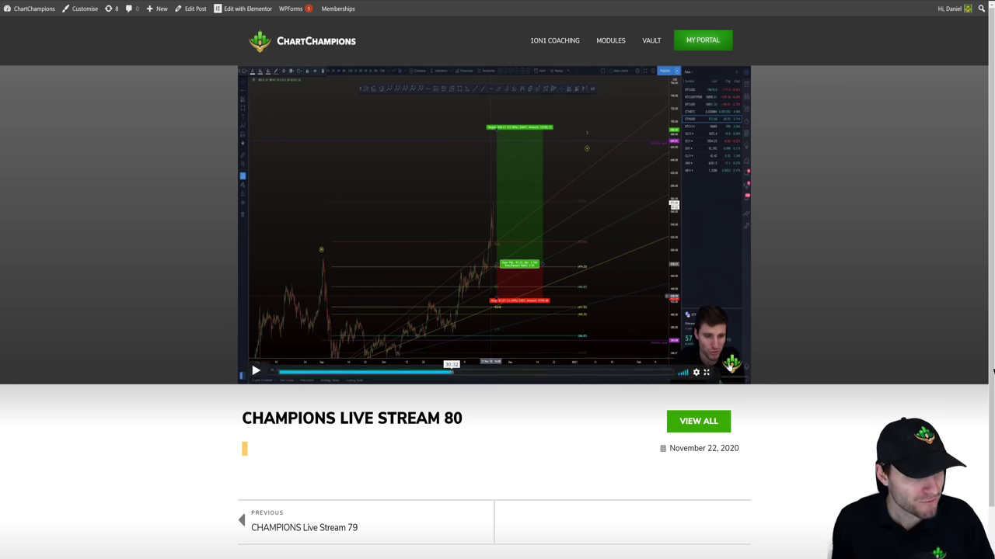
Switch to the ChartChampions page and play Champions Live Stream 80 in full screen to review the ETHUSD Fibonacci levels and wave labels.
click(707, 374)
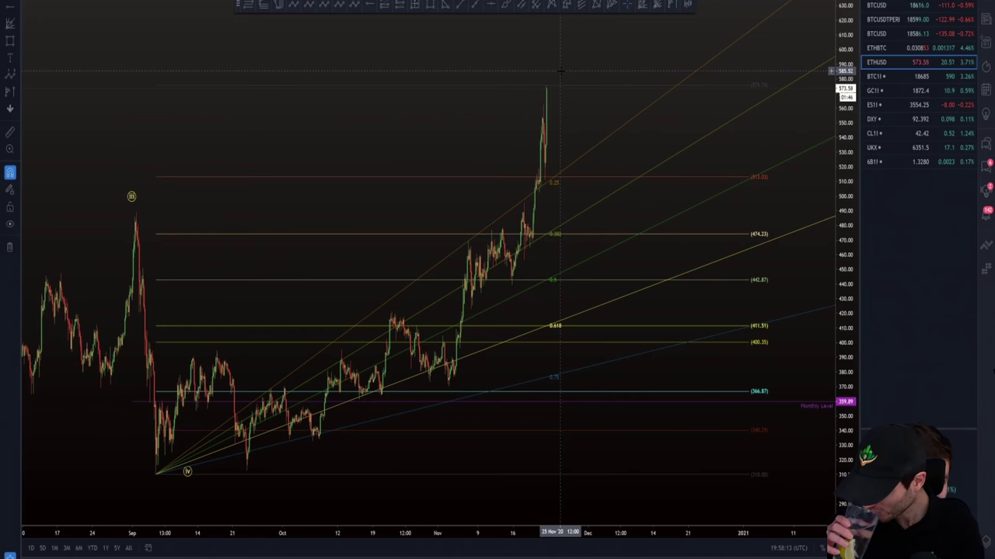
scroll(805, 204, right, 2)
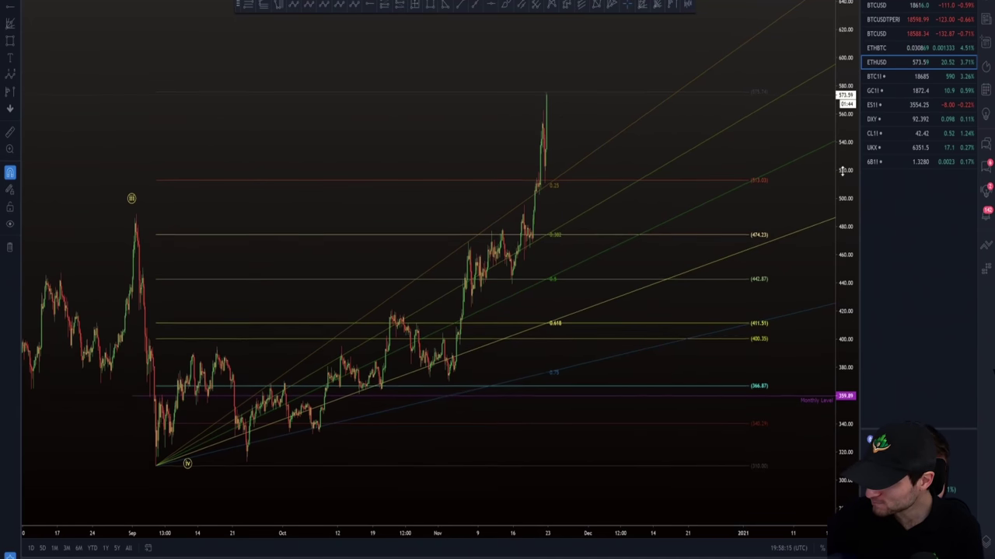
drag(805, 204, 786, 236)
scroll(786, 237, down, 3)
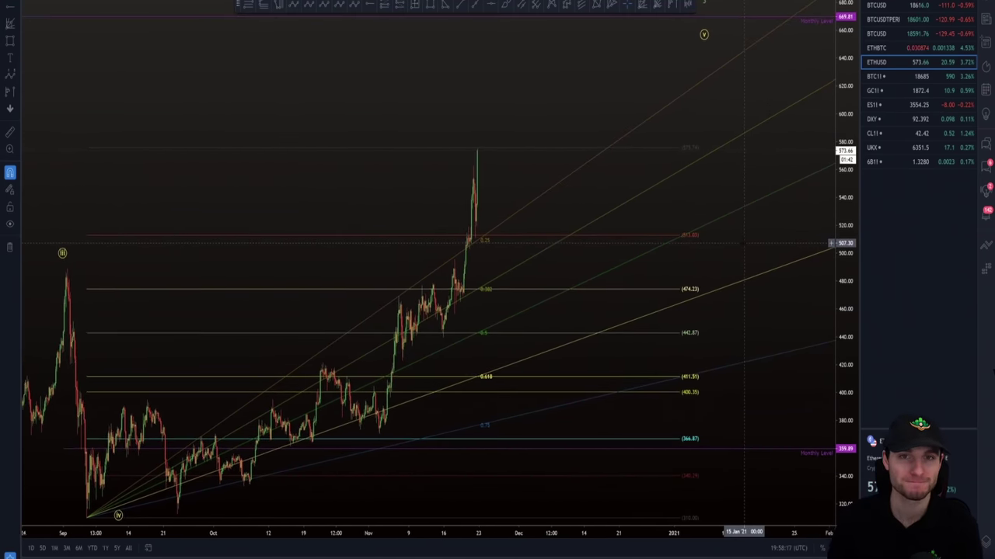
scroll(750, 252, up, 3)
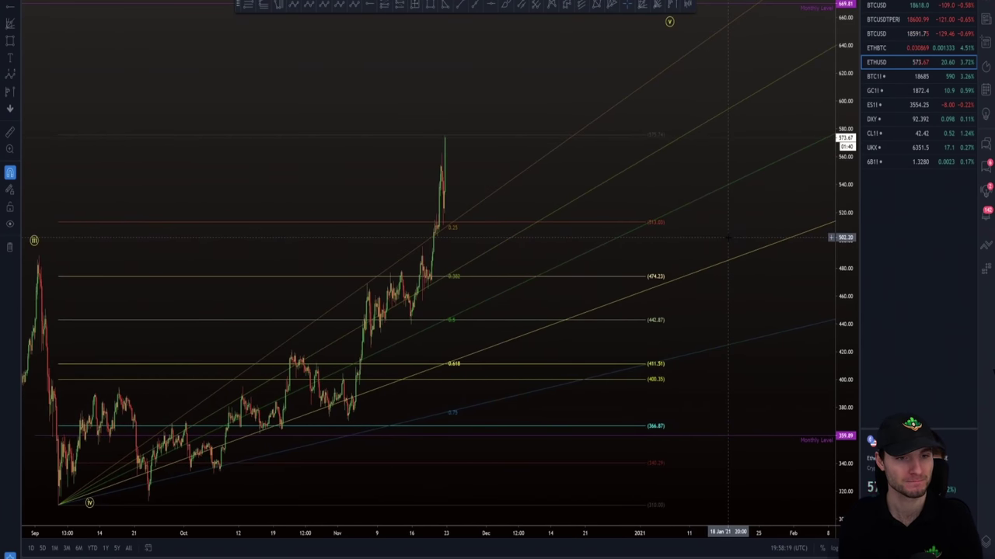
drag(748, 242, 763, 241)
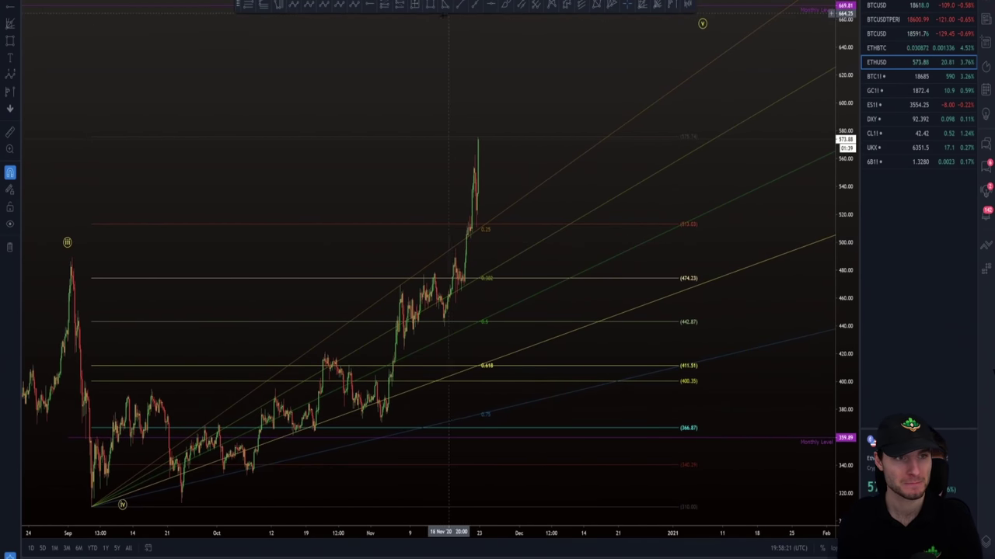
Place a long position on the recorded ETHUSD chart with entry at 478.37, target at 686.84 and stop at 435.77.
click(390, 9)
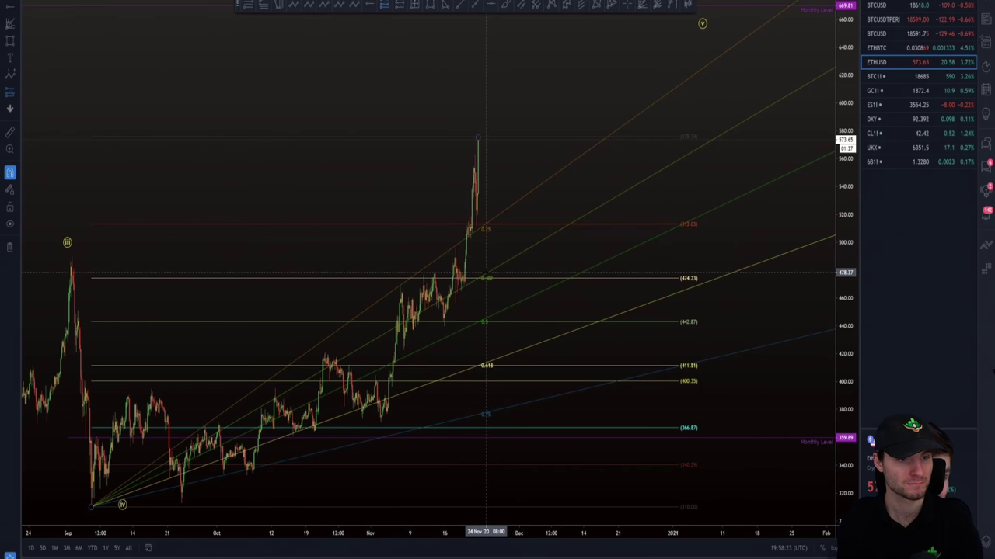
click(485, 277)
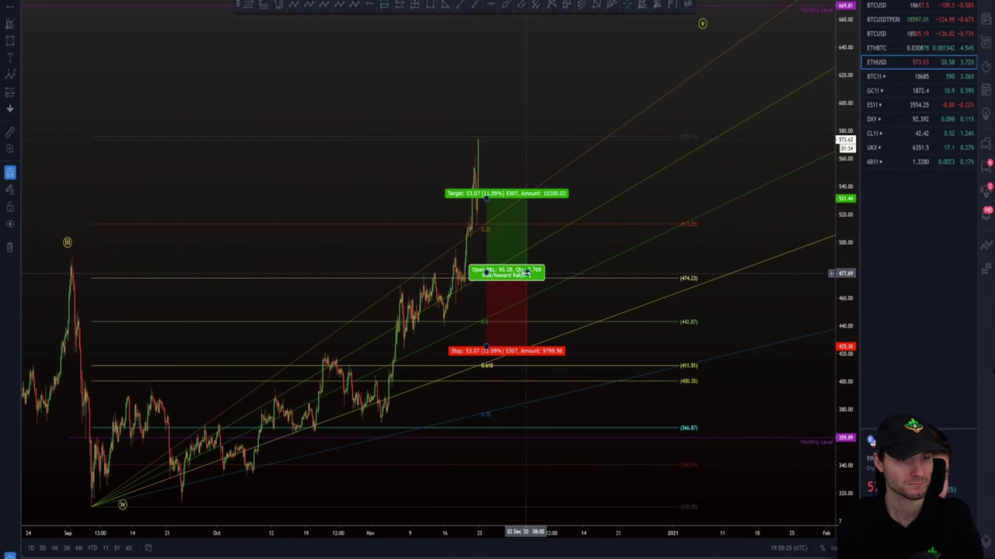
drag(527, 276, 597, 276)
scroll(805, 350, down, 2)
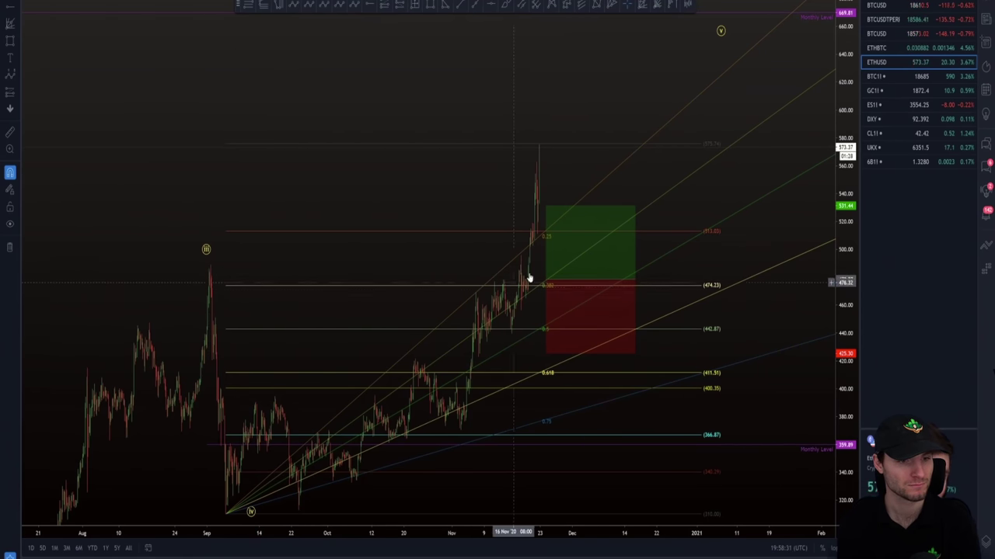
drag(846, 233, 846, 256)
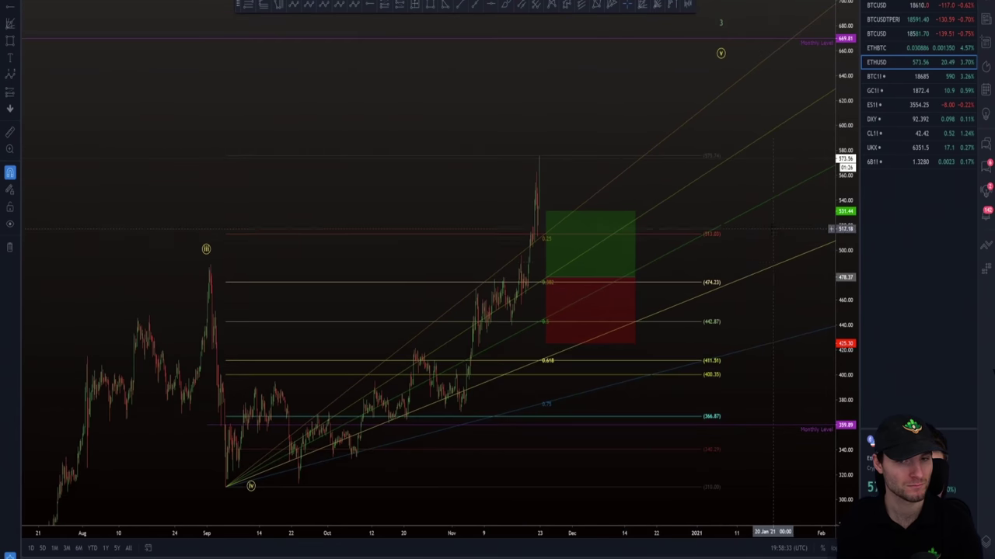
drag(766, 233, 725, 299)
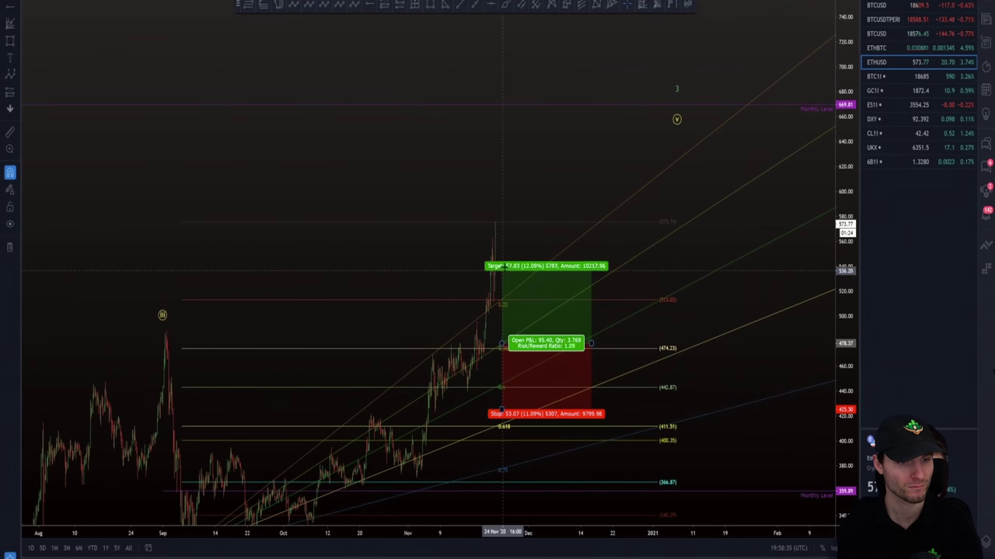
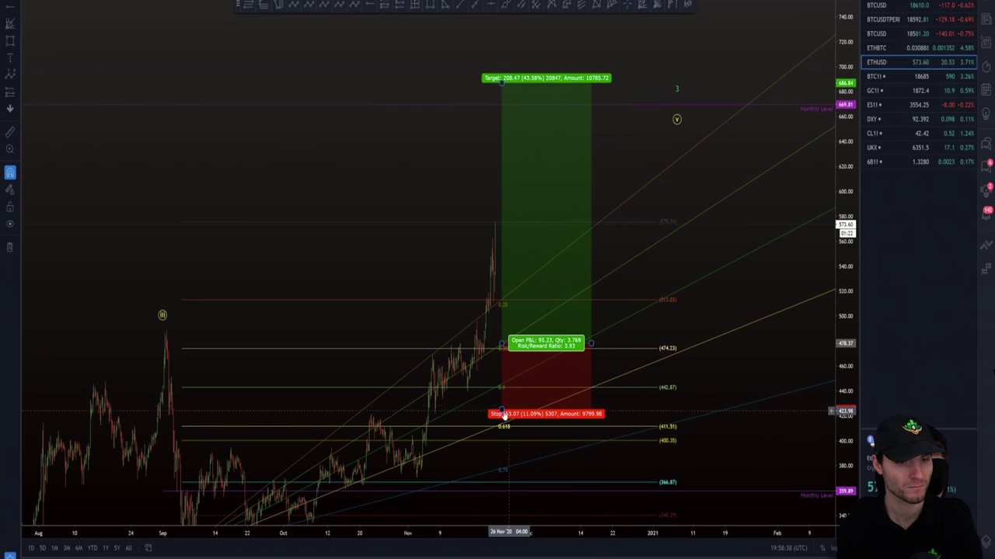
drag(501, 412, 615, 400)
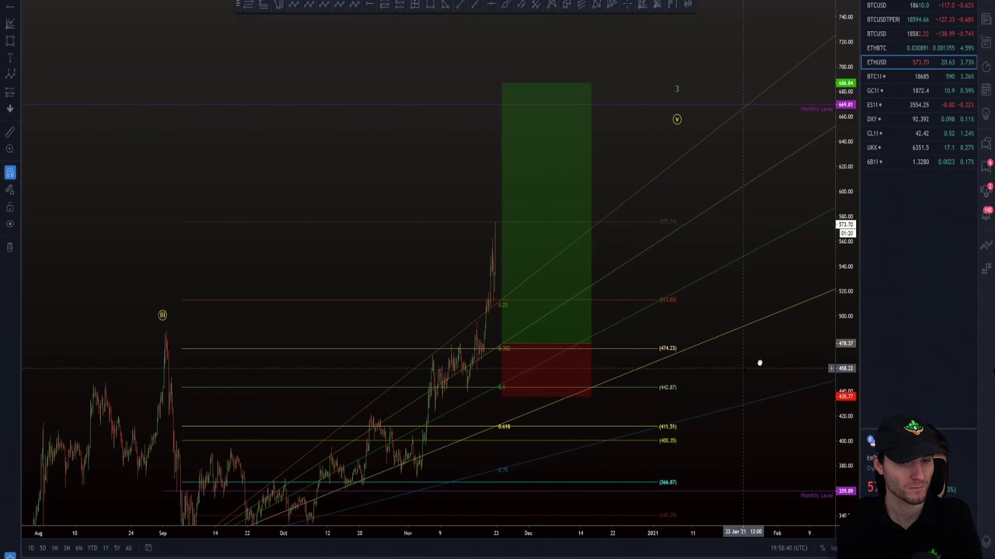
drag(759, 362, 847, 326)
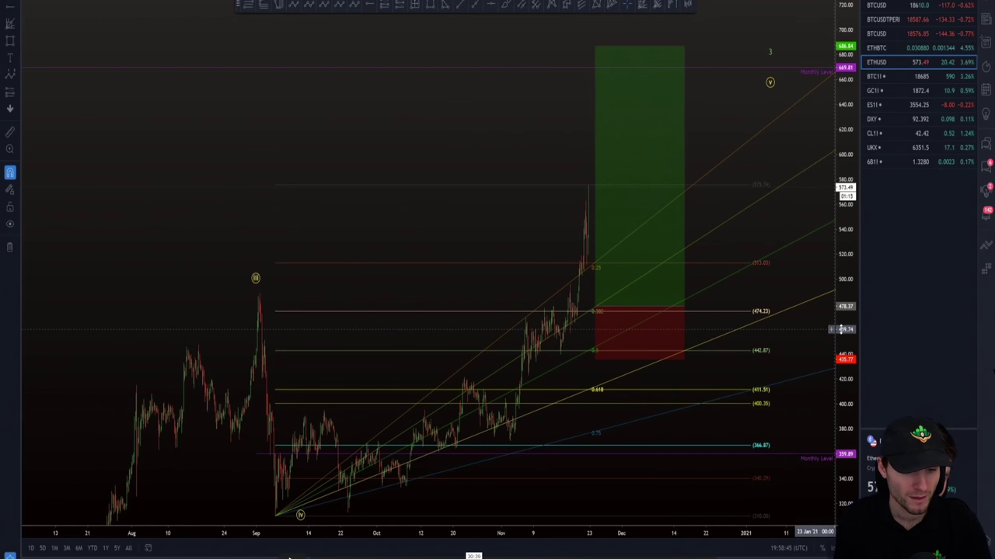
Leave the full-screen playback and pause the Champions Live Stream 80 recording.
key(Escape)
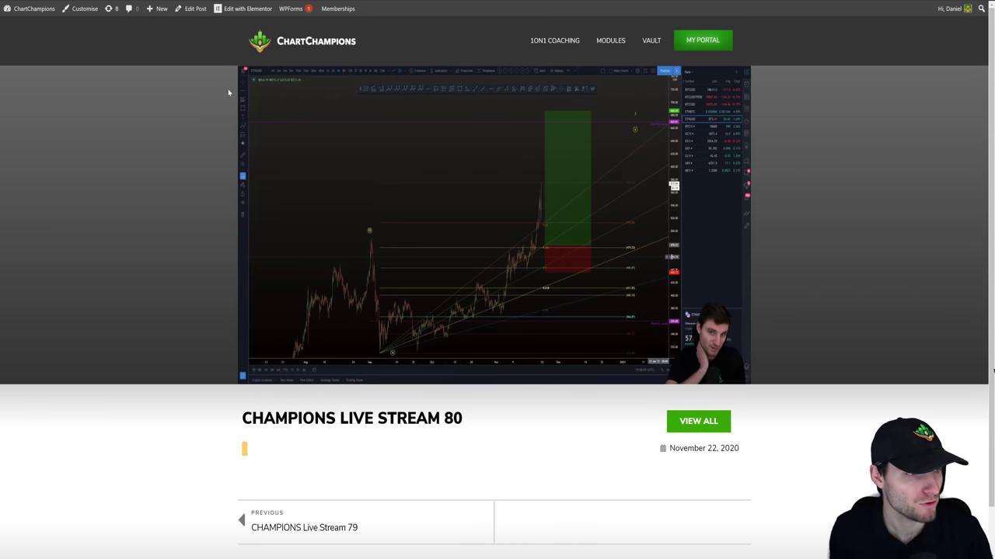
key(space)
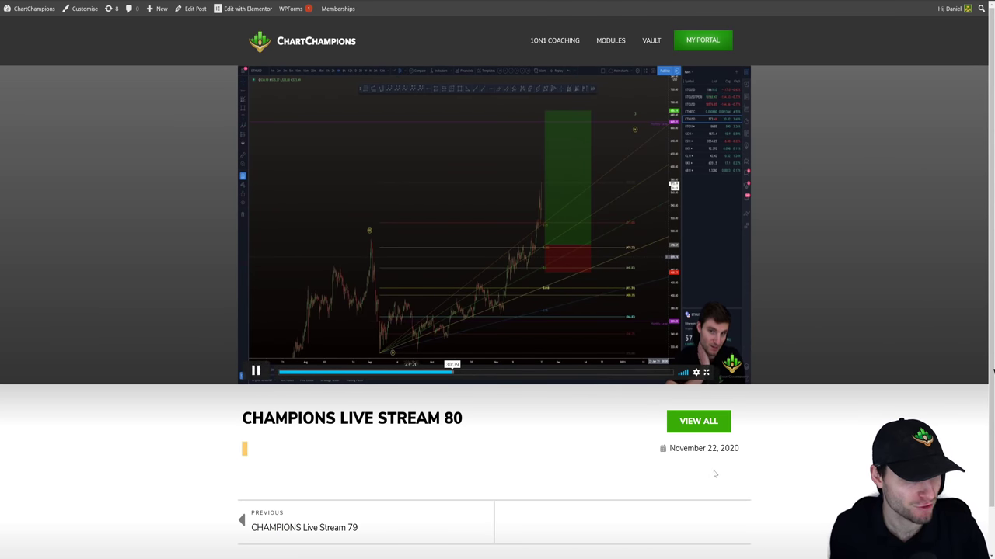
key(space)
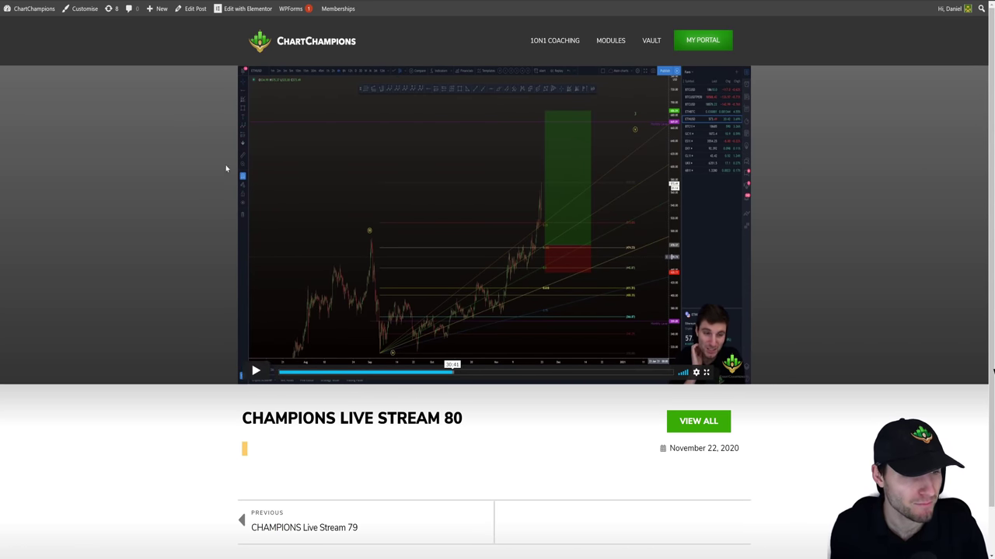
click(707, 374)
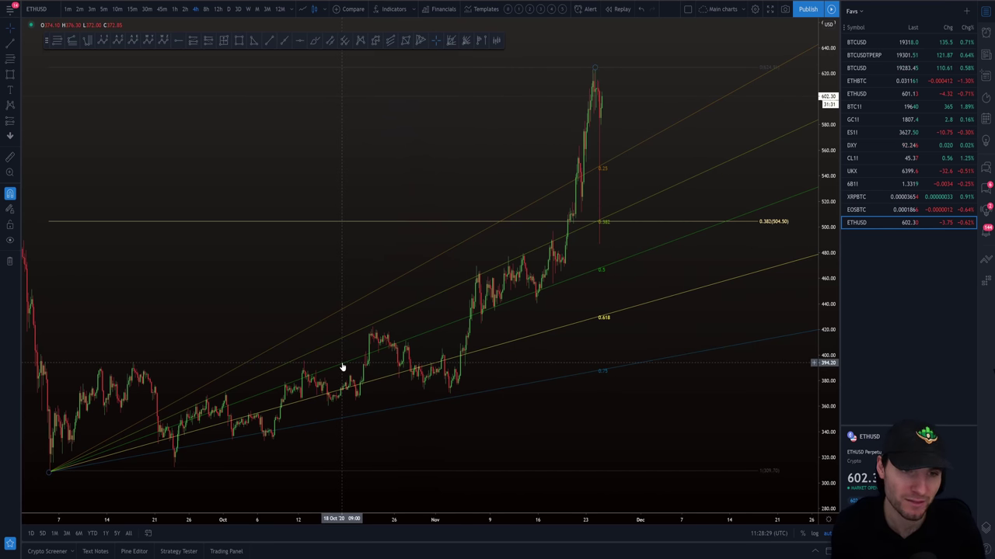
Measure the last ETHUSD rally on the live chart from about 514.59 up to the 24 Nov high near 620.35.
shift+click(581, 208)
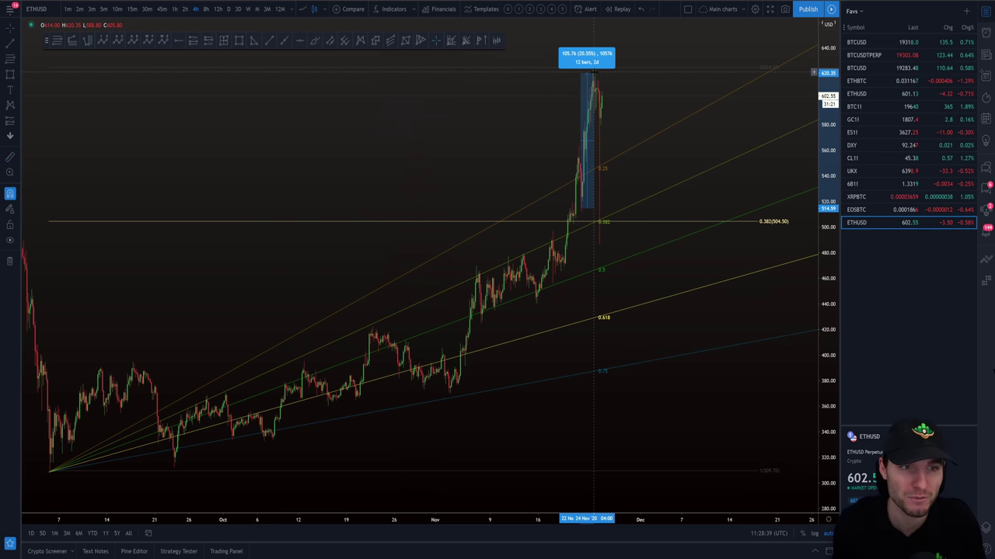
click(593, 73)
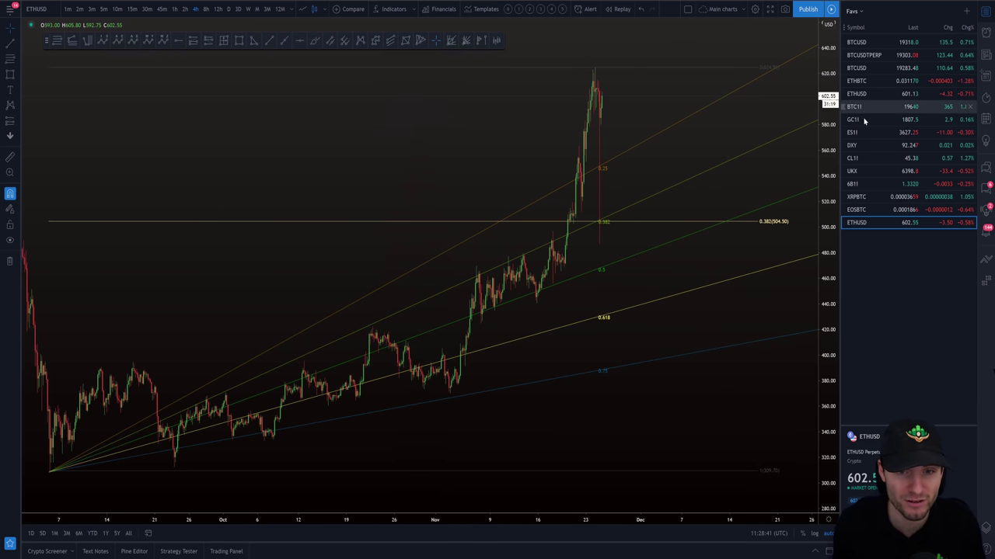
Check the ETHBTC four-hour chart around the latest pullback below the daily level, and return to the ETHUSD chart.
click(855, 82)
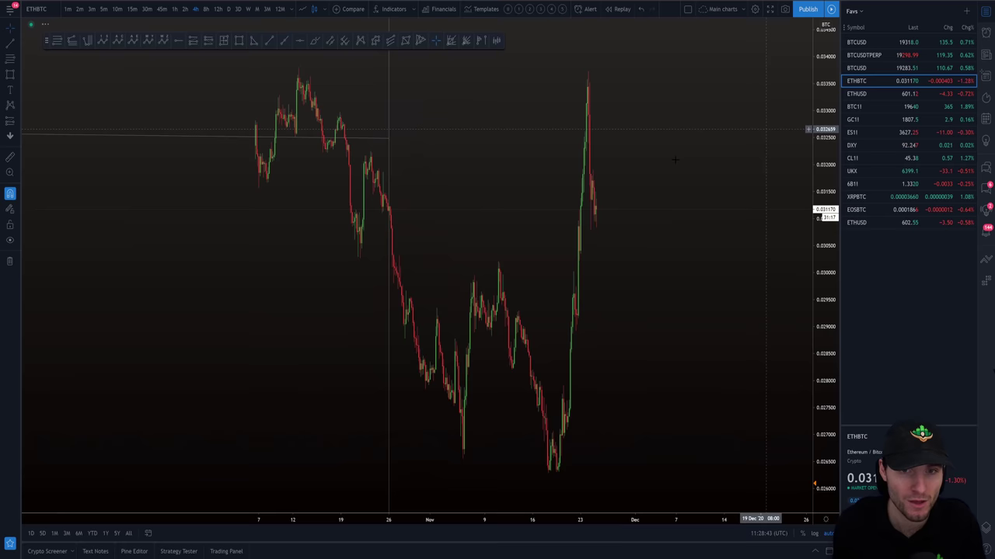
scroll(451, 225, up, 1)
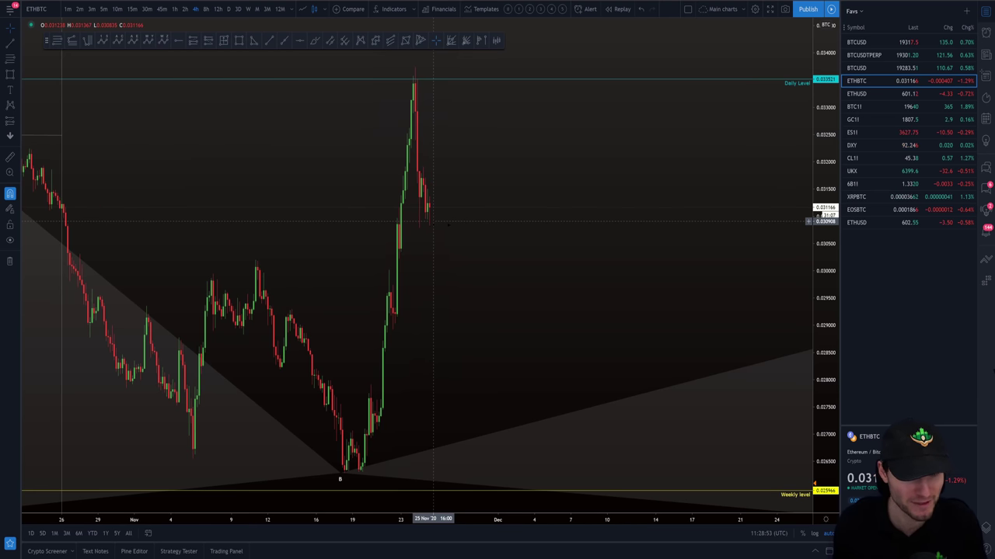
click(875, 223)
Delete the existing Fibonacci retracement and speed fan anchored at the early September low on the ETHUSD chart.
scroll(666, 422, down, 5)
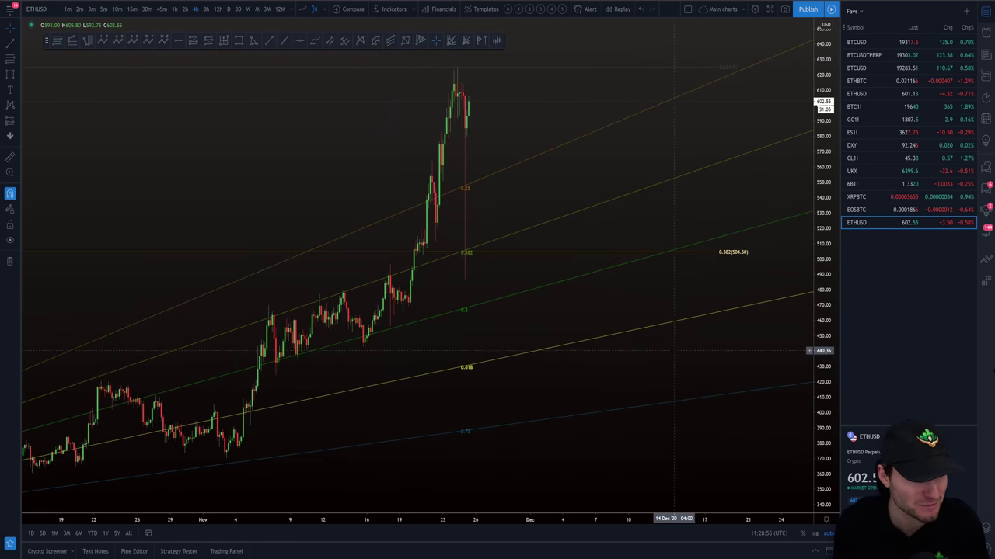
drag(667, 421, 630, 423)
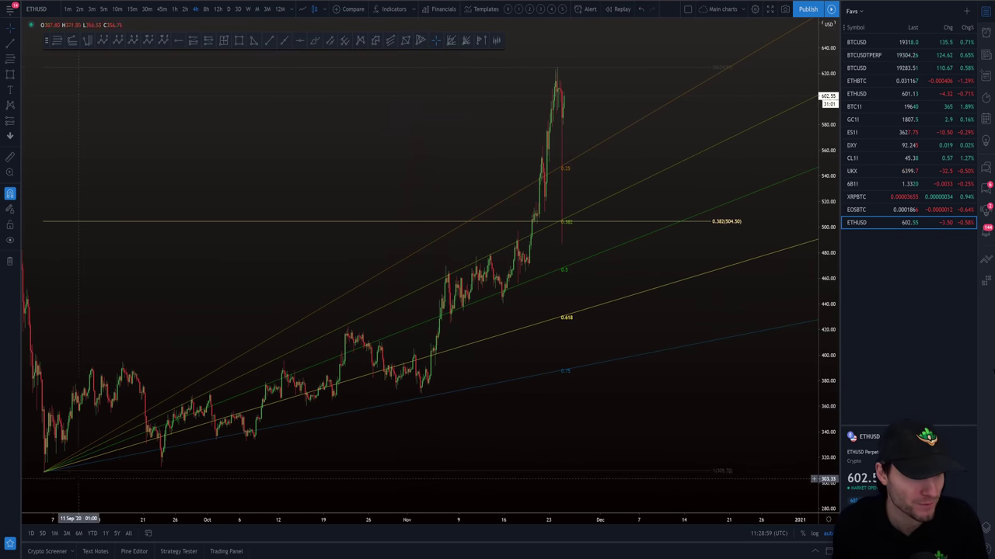
click(44, 473)
key(Delete)
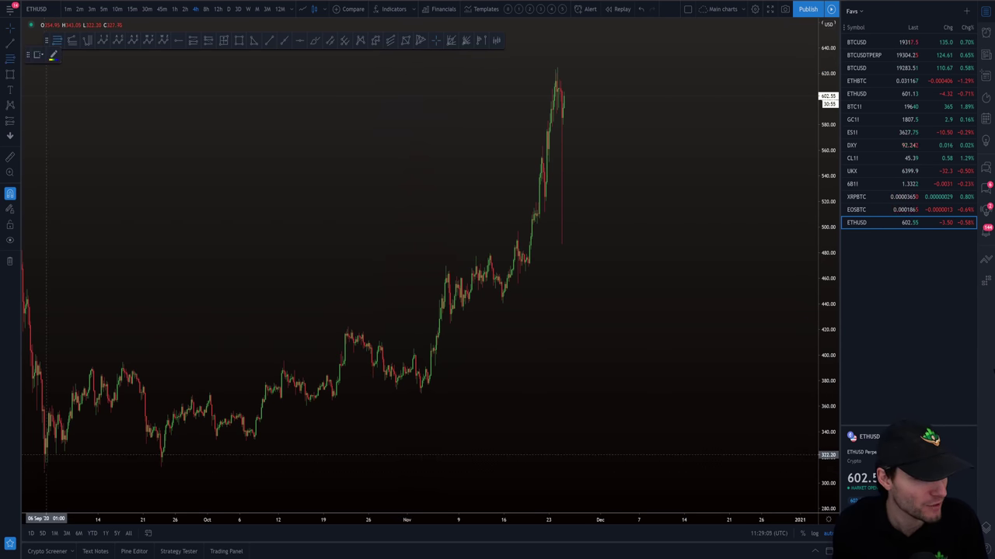
Draw a Fibonacci retracement from the 5 Sep low at 308.00 to 624.58 and apply the saved template showing only the 0.382 retracement level.
mouse_move(44, 474)
mouse_down()
mouse_move(328, 443)
mouse_move(733, 101)
mouse_move(701, 68)
mouse_up()
right_click(701, 68)
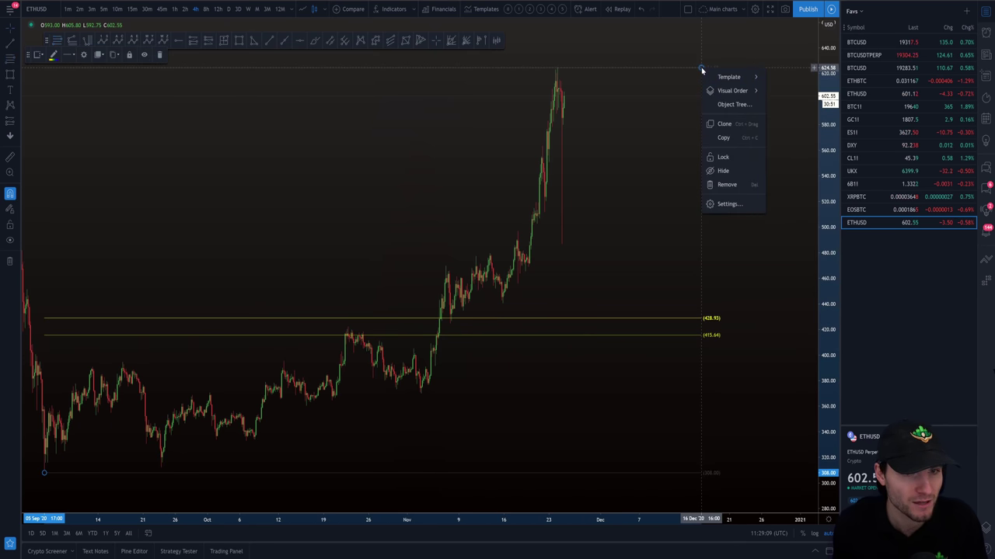
mouse_move(735, 77)
click(777, 140)
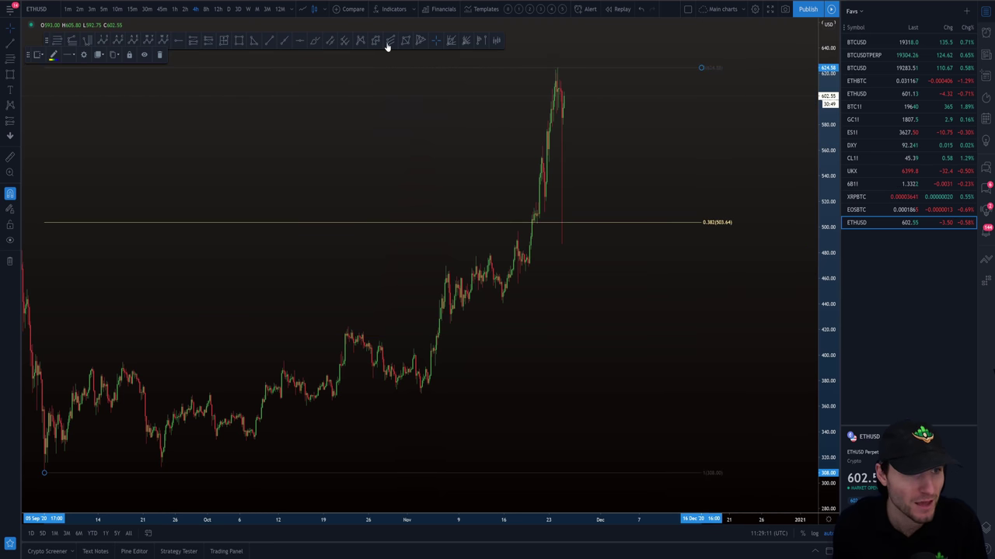
Draw a Fibonacci speed resistance fan from the 5 Sep low at 308.00 to the 24 Nov high at 624.80.
click(451, 41)
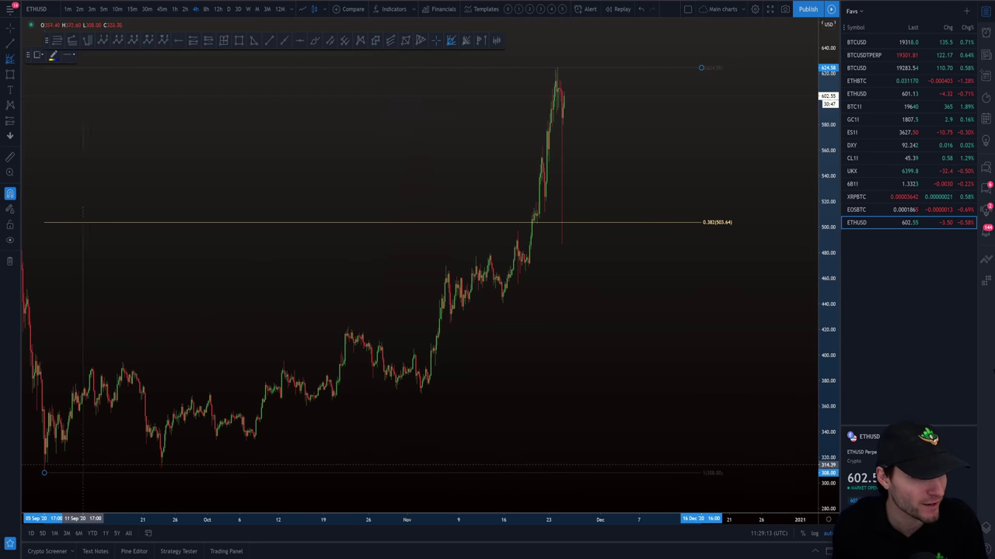
click(45, 473)
click(556, 69)
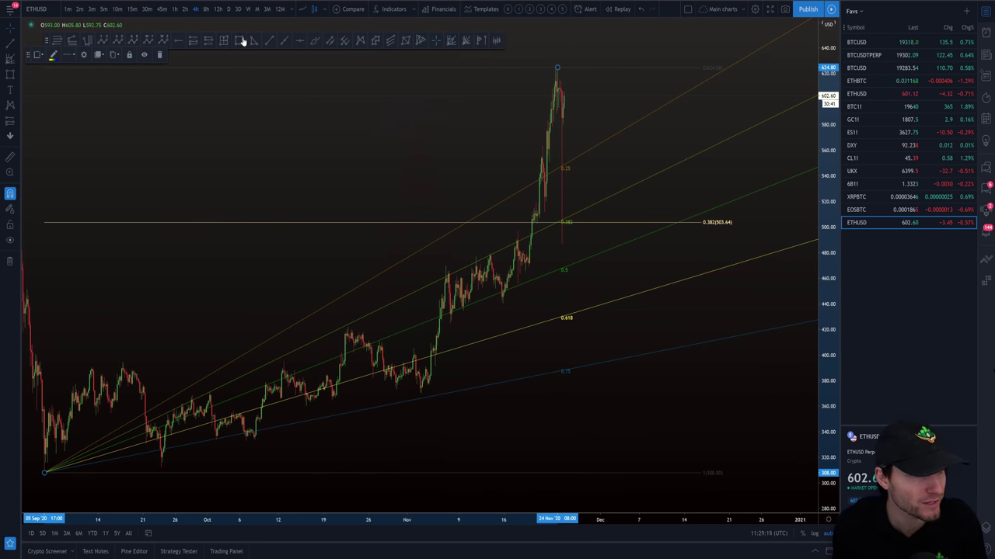
Draw a rectangle from 30 Aug to 30 Nov between about 485.41 and 500.17, and remove it again.
scroll(128, 233, down, 2)
key(alt+shift+r)
mouse_move(88, 228)
mouse_down()
mouse_move(118, 247)
mouse_move(483, 235)
mouse_move(544, 237)
mouse_move(552, 250)
mouse_move(618, 236)
mouse_up()
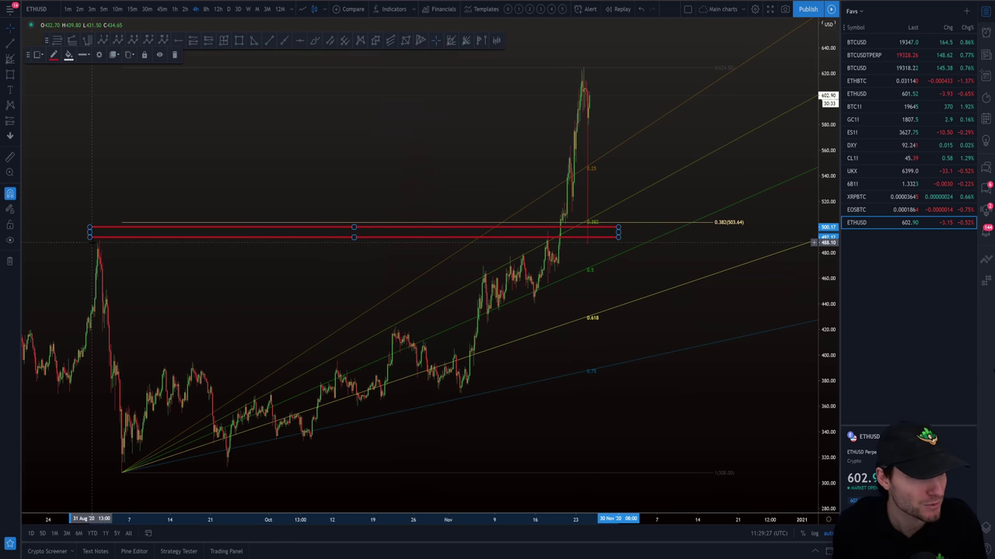
drag(89, 236, 86, 246)
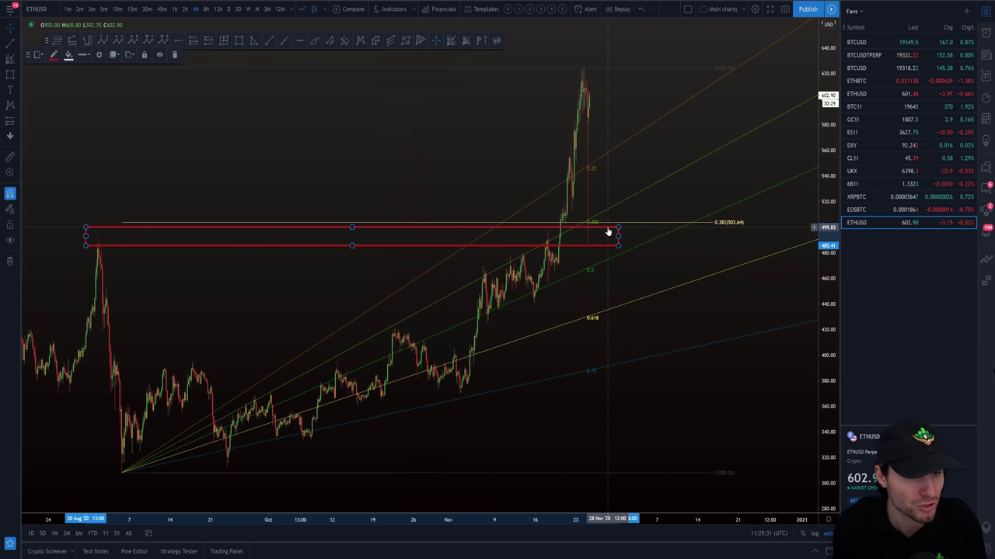
key(Delete)
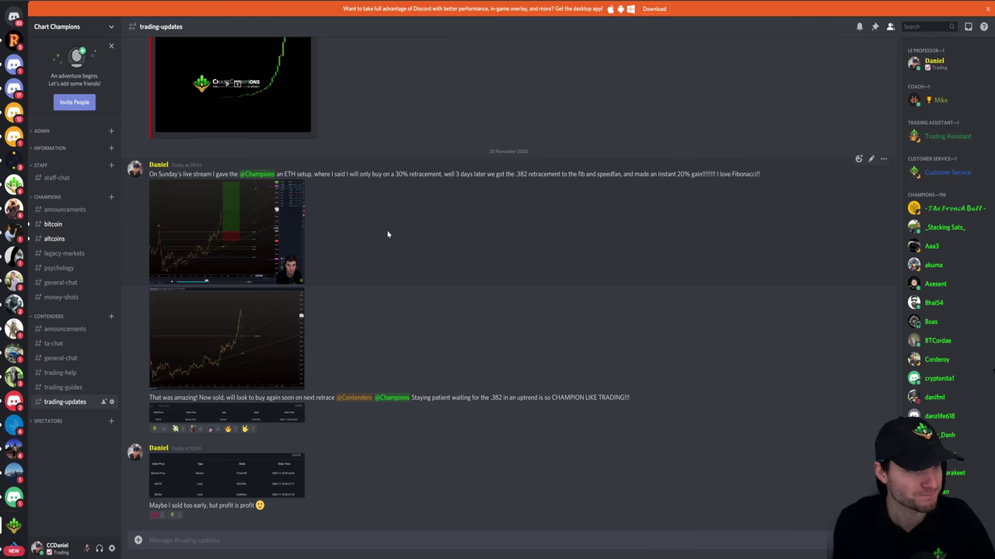
Switch to Discord's trading-updates channel and enlarge the posted ETH long setup and the order price list to review them.
click(266, 217)
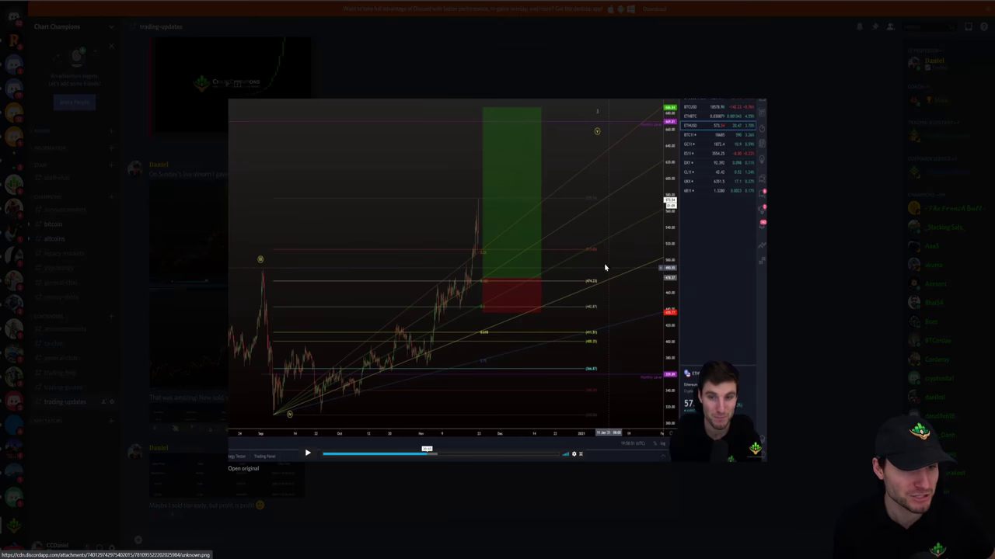
click(836, 306)
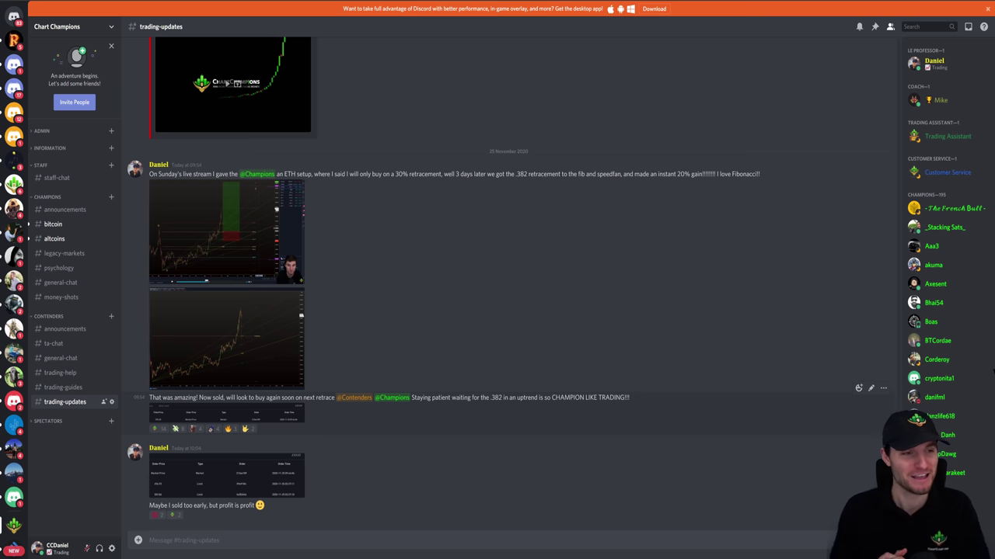
click(242, 483)
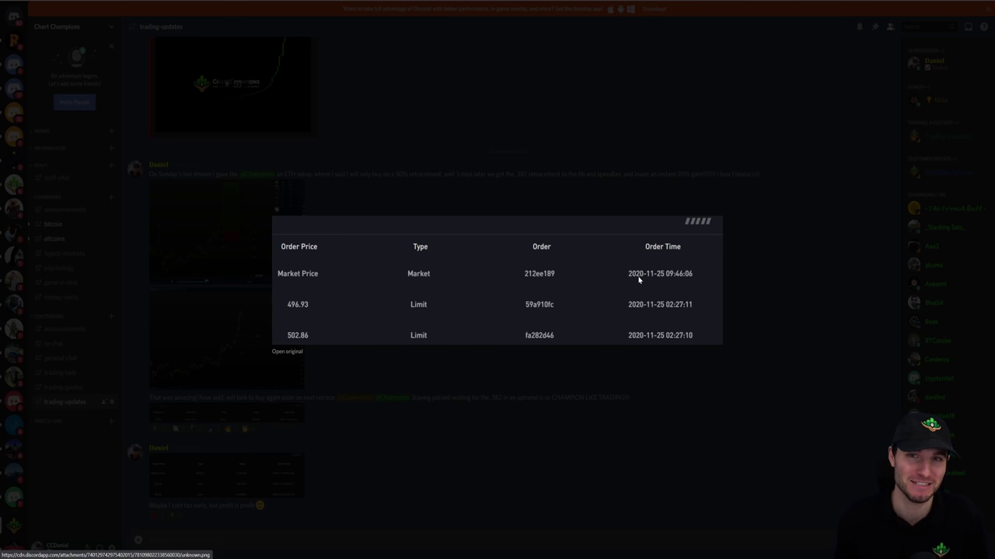
click(769, 311)
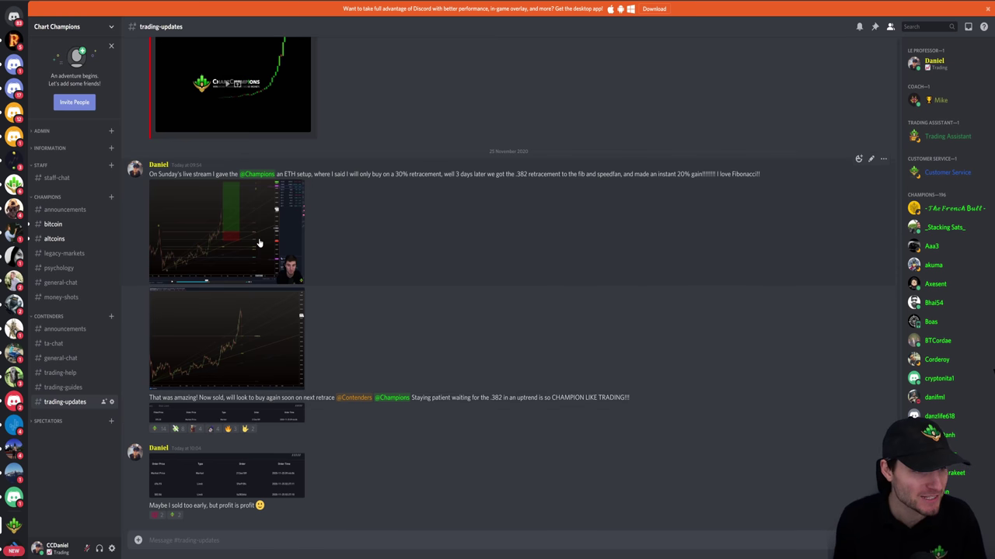
Re-examine the enlarged ETH setup against its Fibonacci fan, and reopen the posted limit and market order list.
click(260, 242)
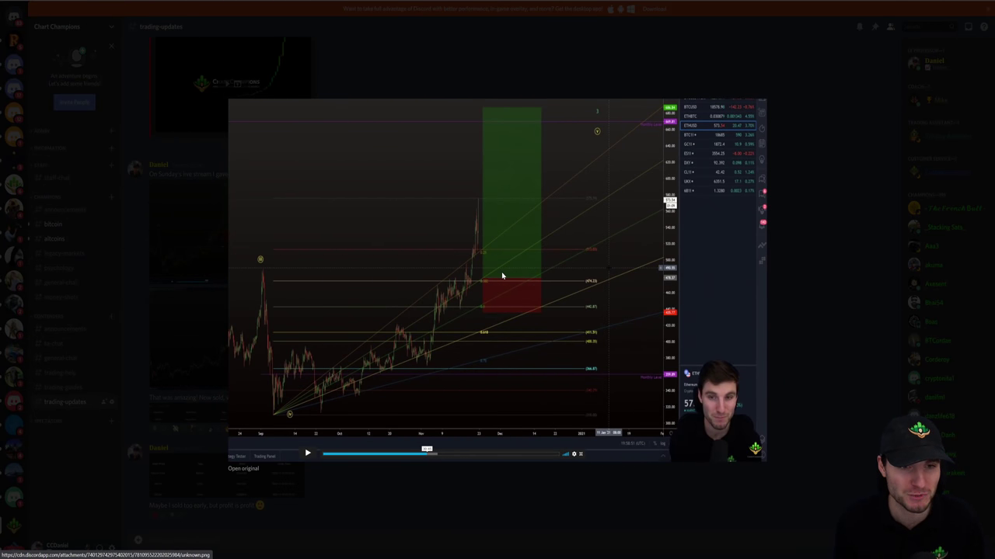
click(831, 278)
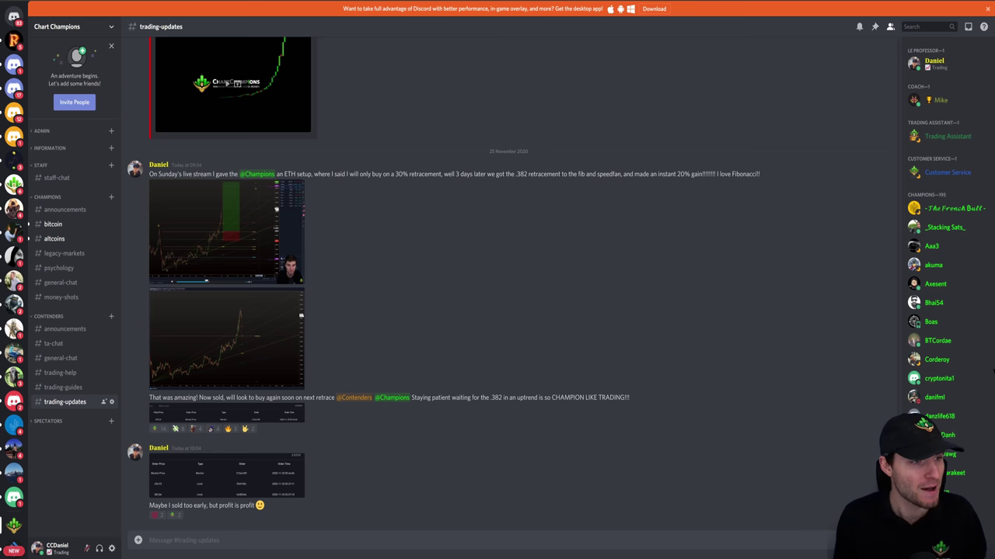
click(209, 214)
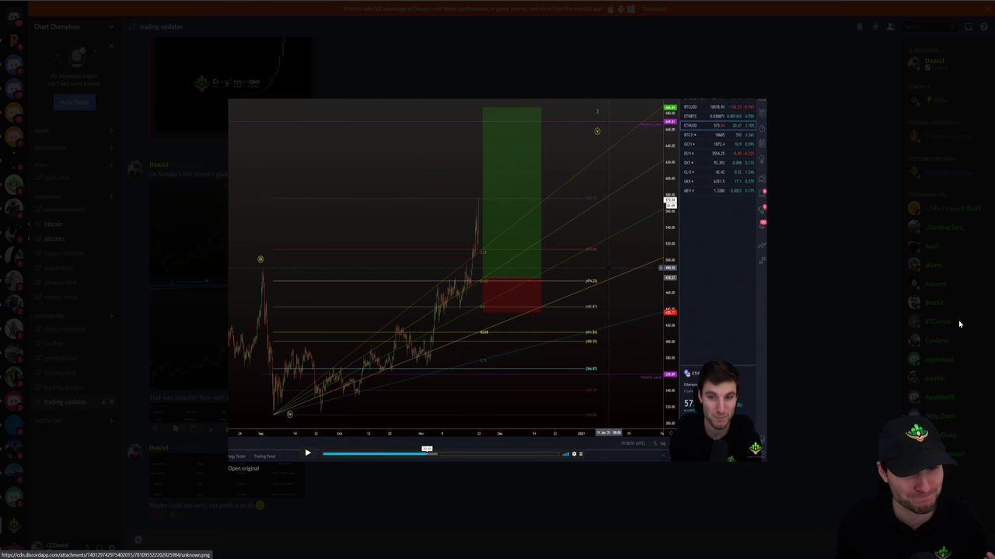
click(873, 315)
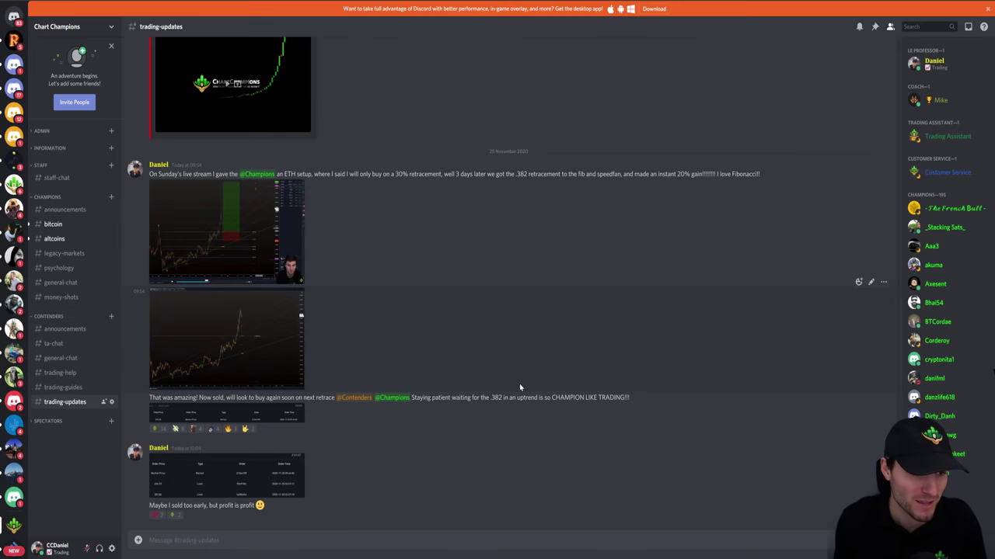
click(254, 475)
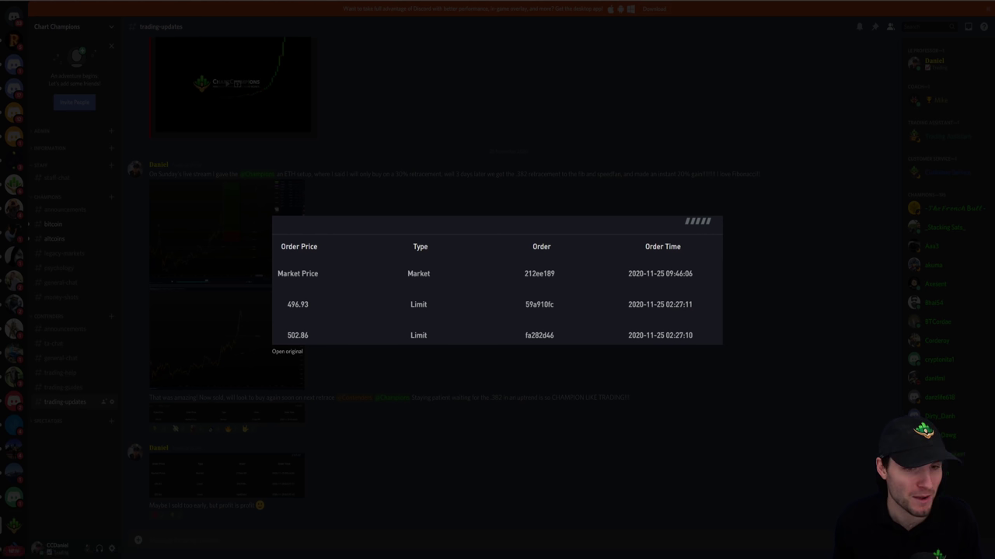
Switch back to TradingView and show the BTCUSD chart on the 5-minute interval around the two marked zones.
key(alt+Tab)
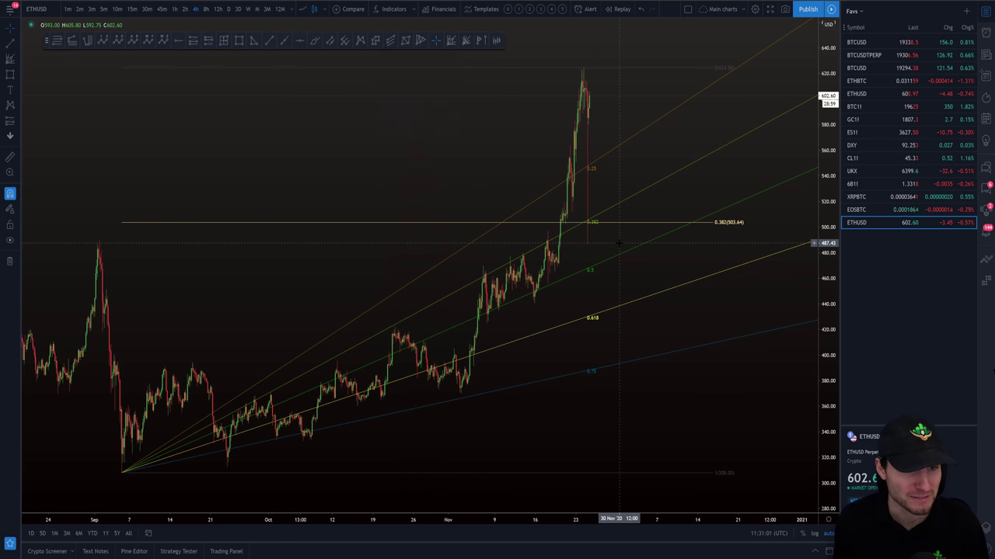
click(862, 42)
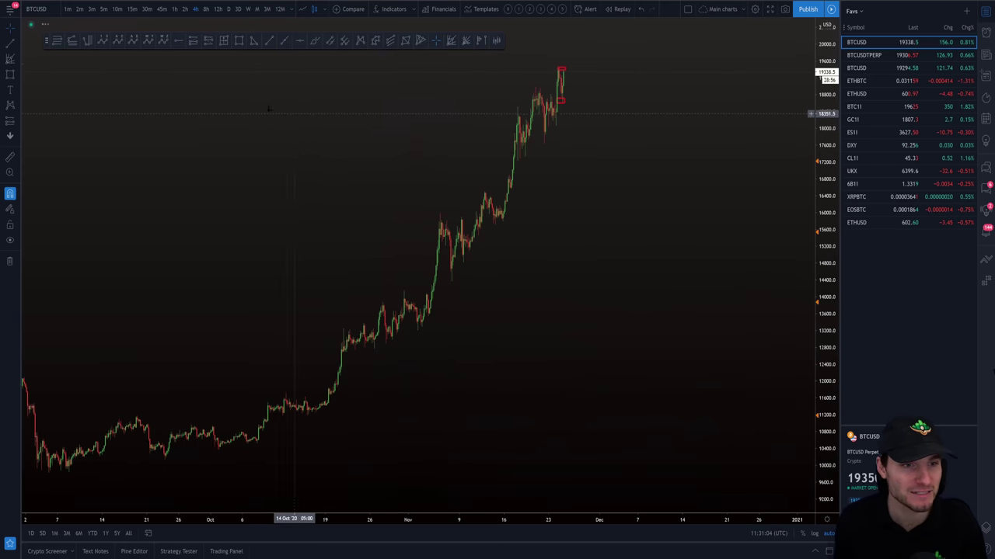
click(103, 9)
scroll(528, 191, up, 2)
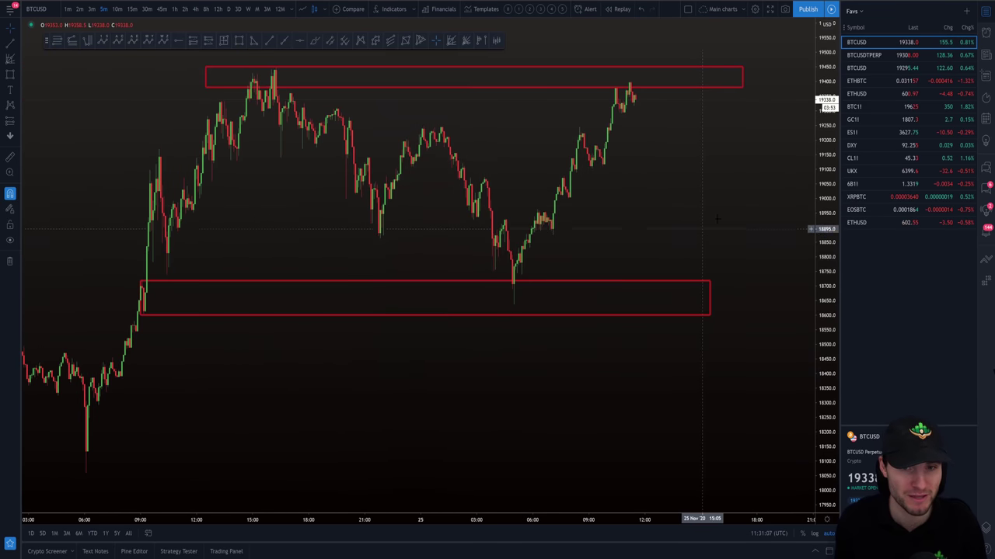
Compare the ETHBTC 5-minute price action with BTCUSD and examine the most recent BTCUSD candles up close.
click(867, 83)
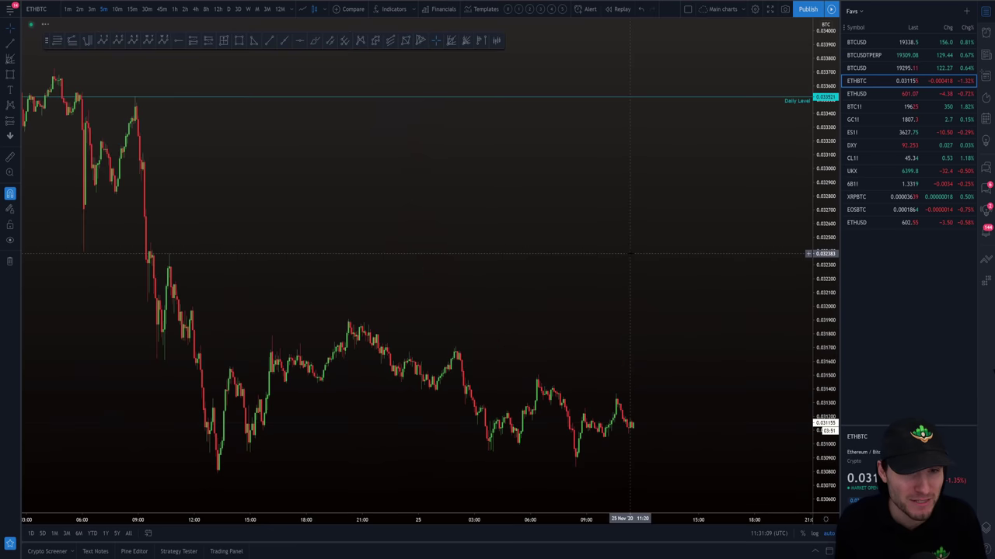
scroll(216, 133, down, 1)
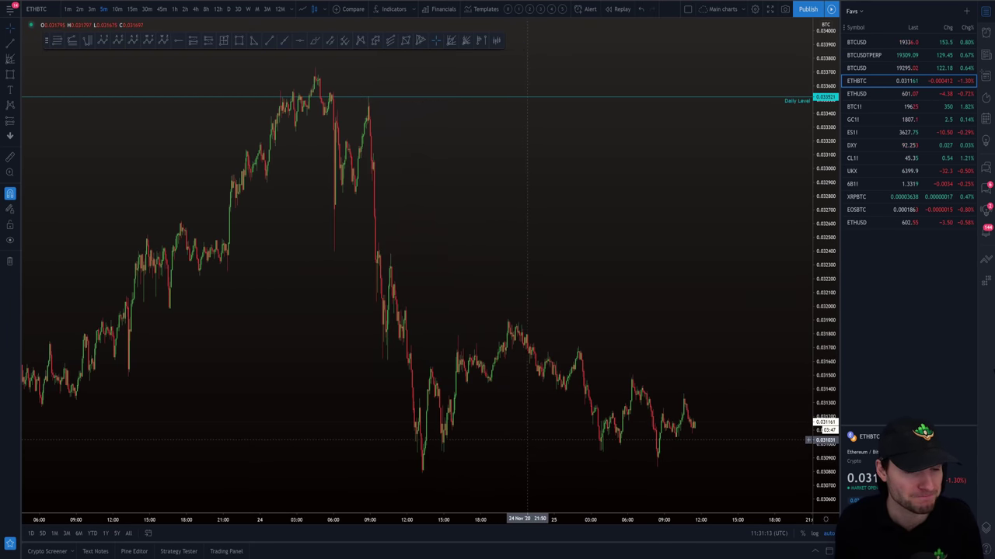
click(862, 43)
scroll(738, 240, up, 3)
drag(666, 267, 726, 265)
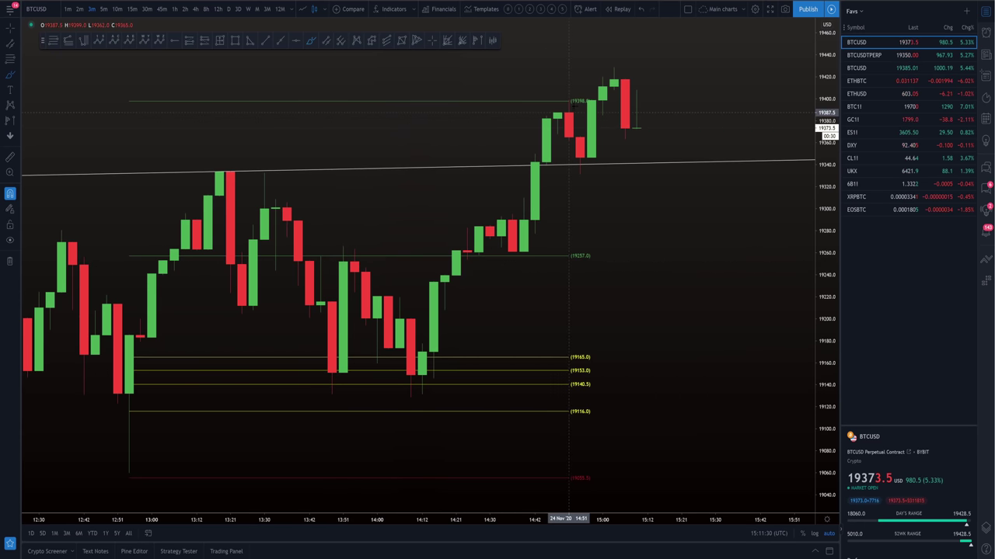
Switch to Discord's bitcoin channel and enlarge the "progressing well" chart to review its Fibonacci target levels.
key(alt+Tab)
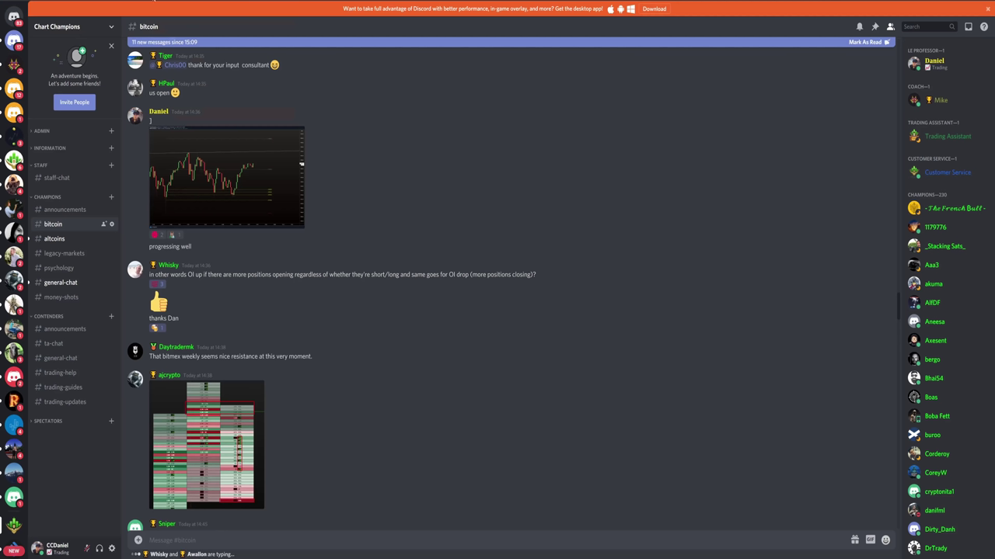
click(221, 171)
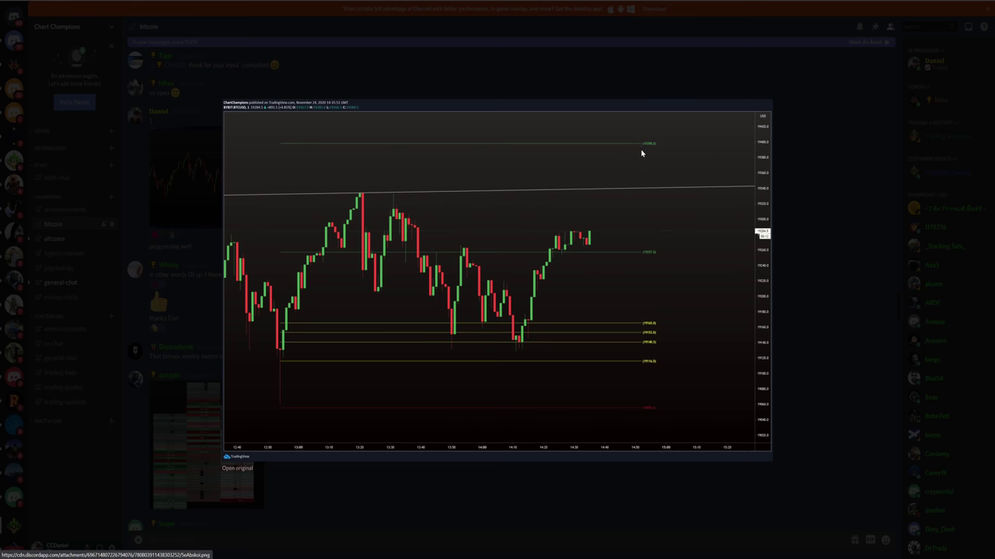
click(830, 242)
Find the "Ping target hit" post further along the bitcoin channel and enlarge its chart to review it.
scroll(422, 304, down, 5)
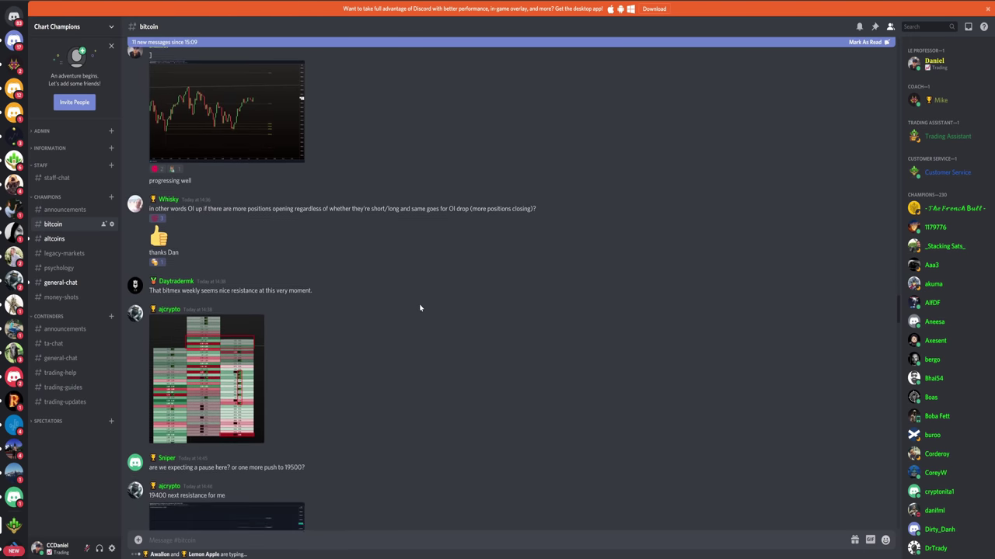
scroll(373, 308, down, 4)
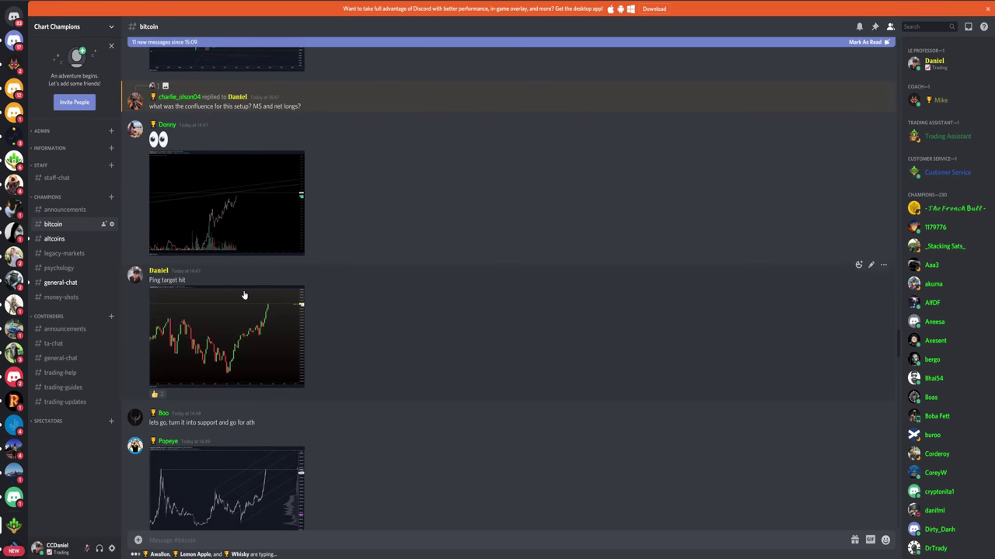
click(296, 321)
click(823, 216)
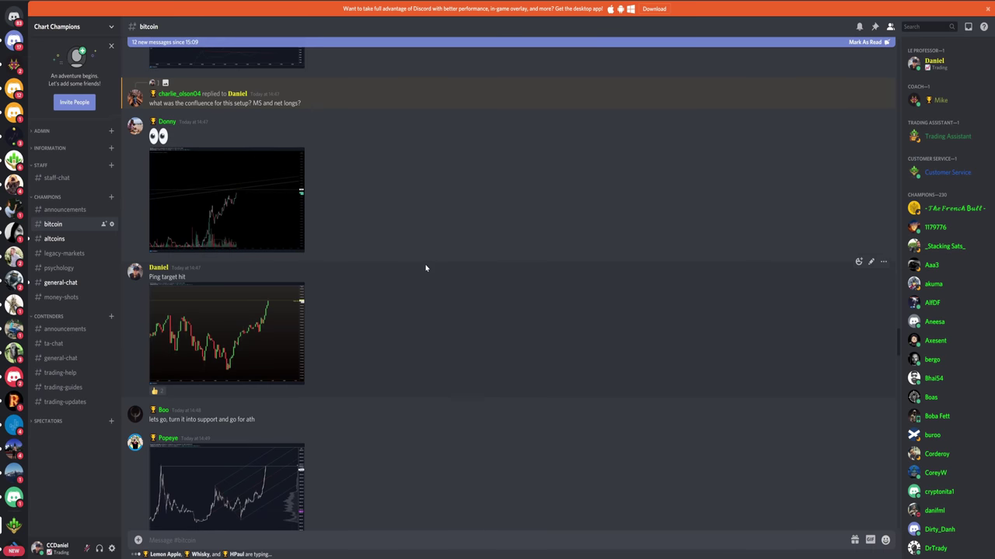
Read the following bitcoin channel messages as far as the "soooo technical!!!" chart and the comments on it.
scroll(389, 288, down, 5)
scroll(393, 298, down, 4)
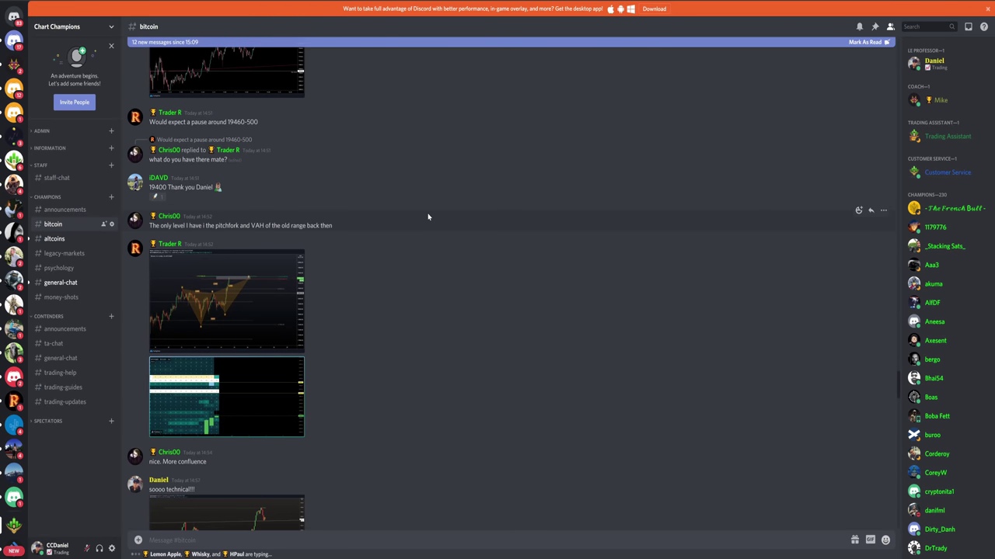
scroll(429, 226, down, 3)
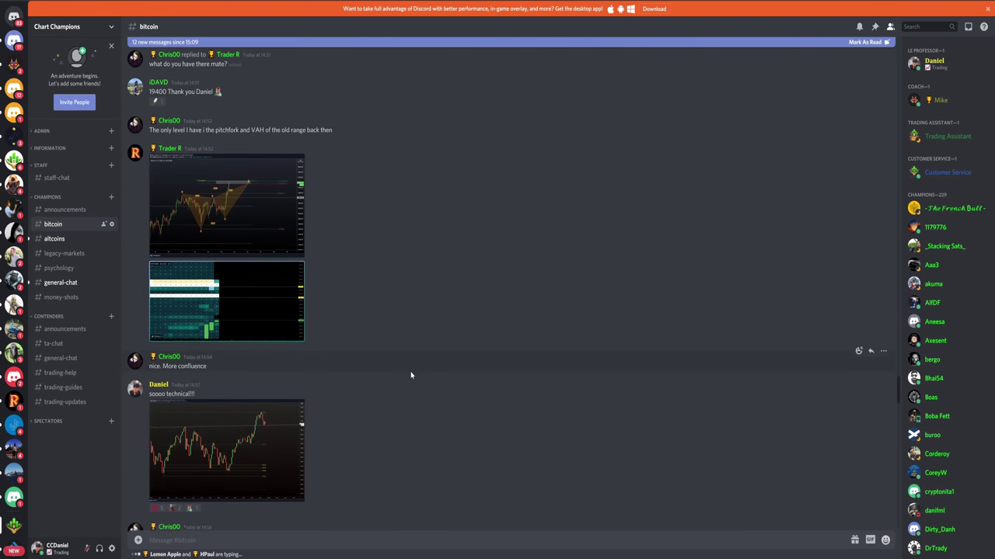
scroll(384, 395, down, 2)
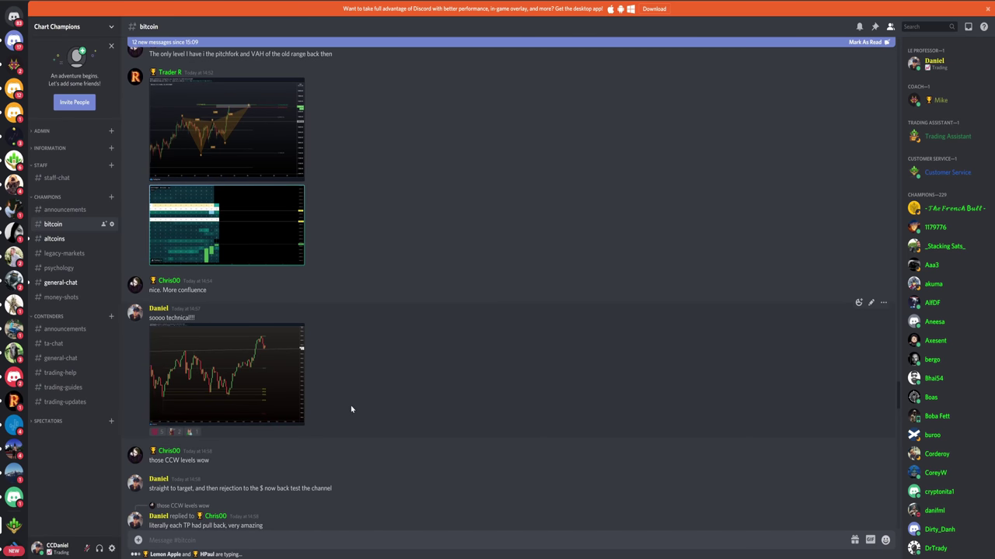
Read further down the bitcoin channel, and check the open BTCUSD position on Bybit's 1-minute chart.
scroll(355, 393, down, 4)
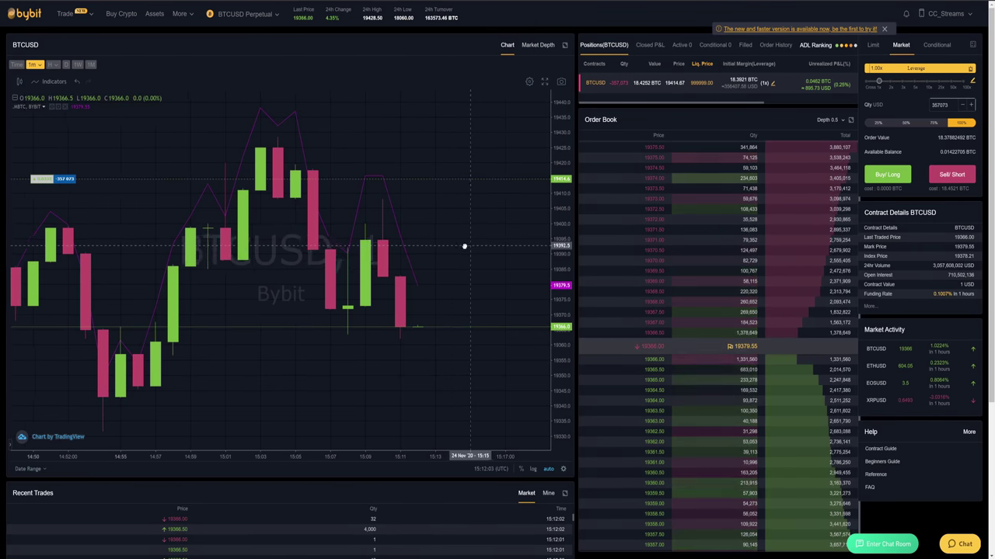
drag(426, 229, 451, 229)
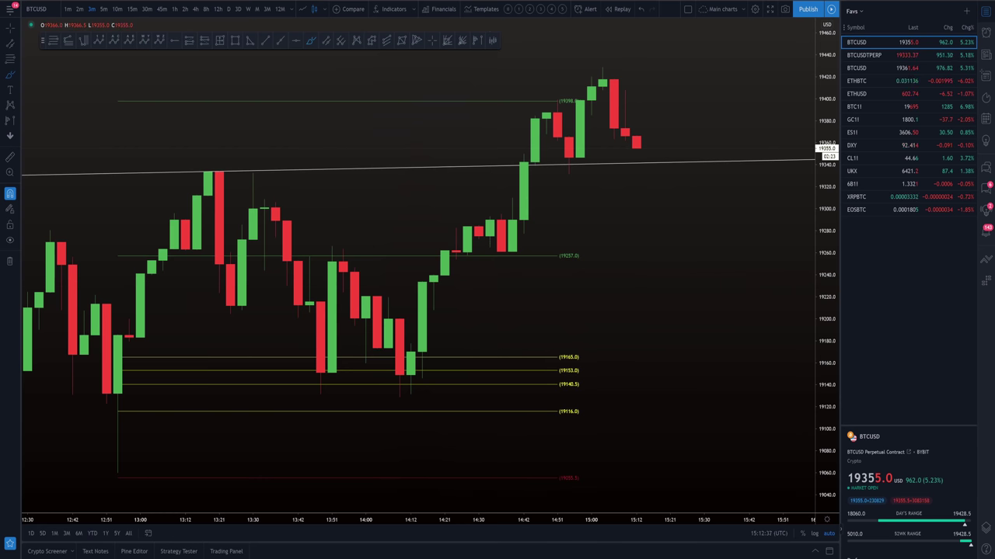
Switch to Discord and open the trading-updates channel under Contenders.
key(alt+Tab)
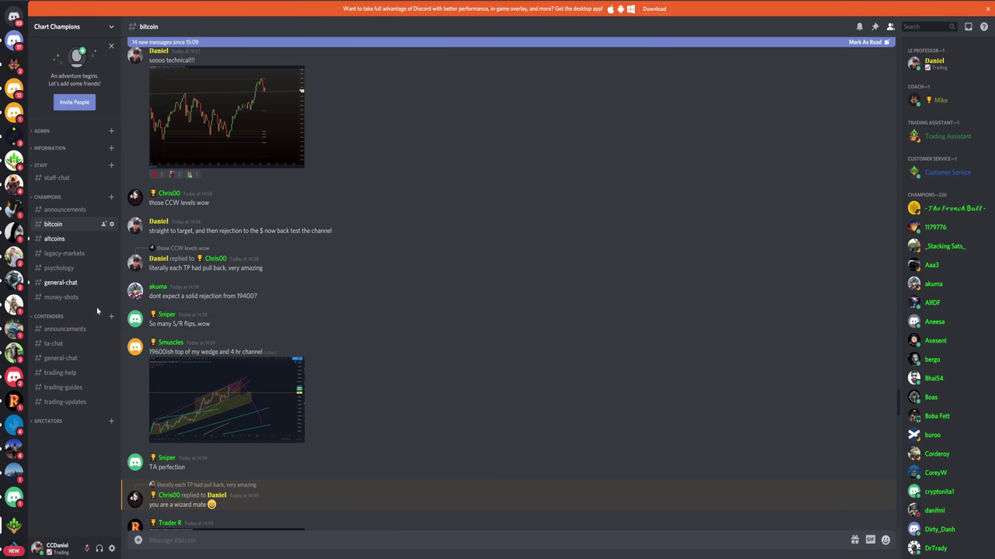
click(64, 402)
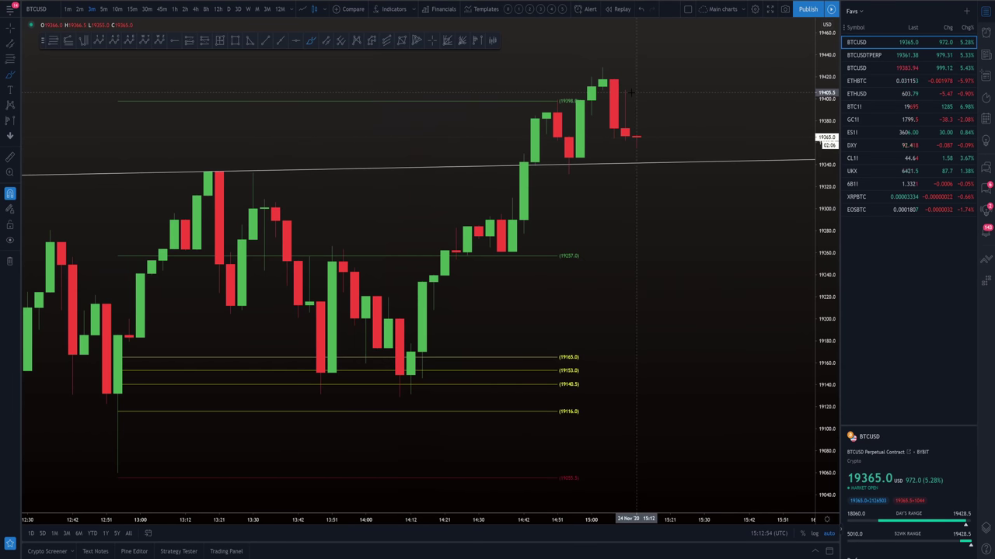
Compare the BTCUSD price action and open position on Bybit's 1-minute chart with the 3-minute BTCUSD chart in TradingView.
key(alt+Tab)
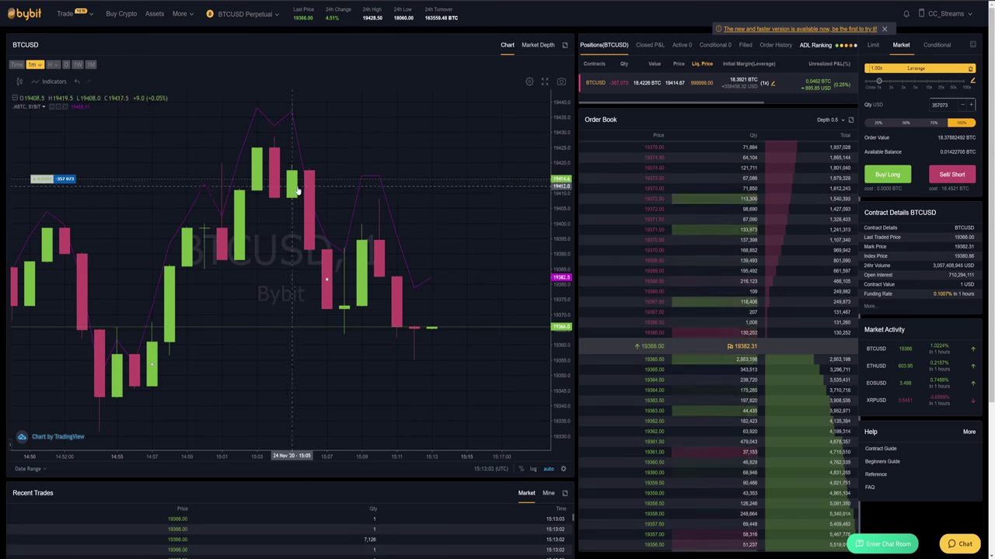
key(alt+Tab)
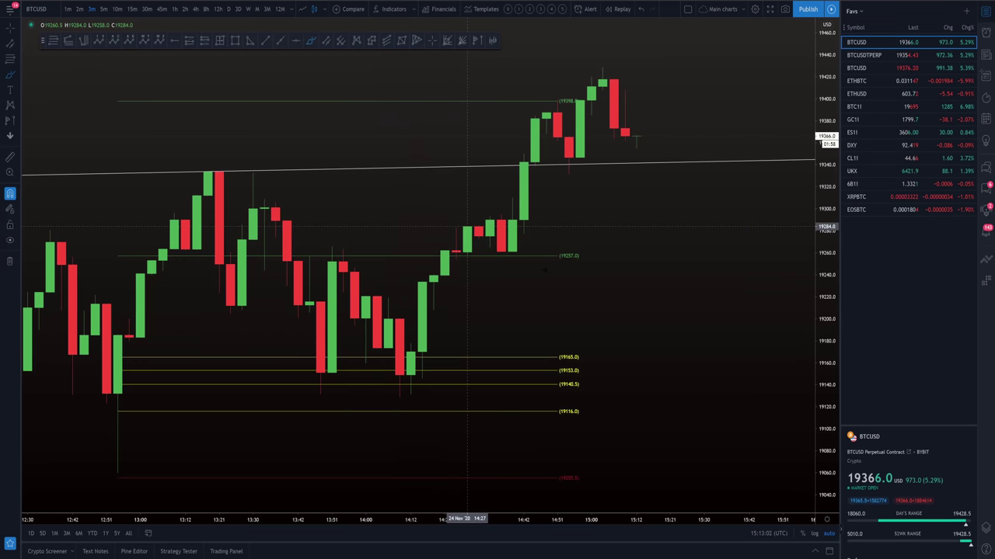
scroll(692, 343, up, 2)
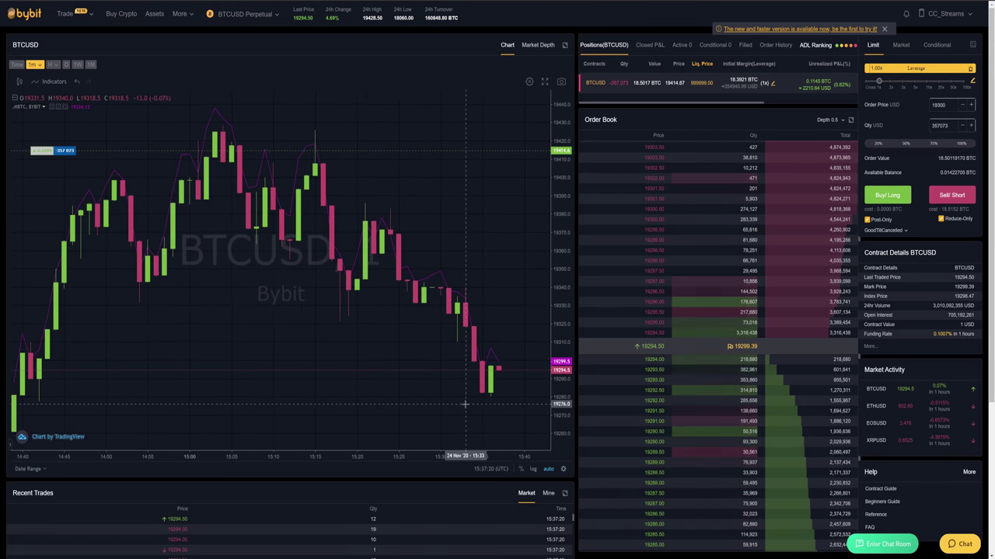
scroll(404, 397, down, 1)
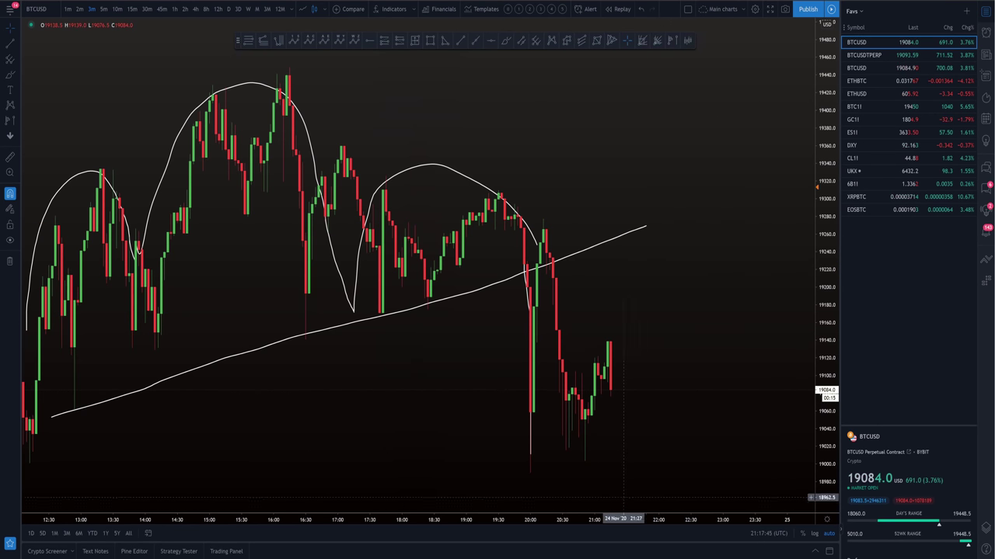
drag(684, 377, 691, 377)
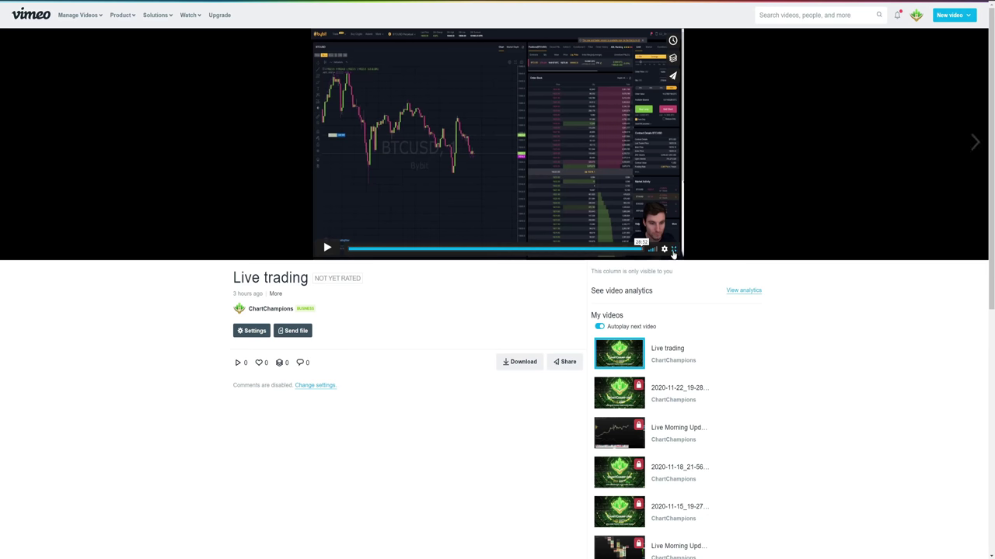
Show the "Live trading" recording on Vimeo in full screen to review the BTCUSD trade.
click(674, 250)
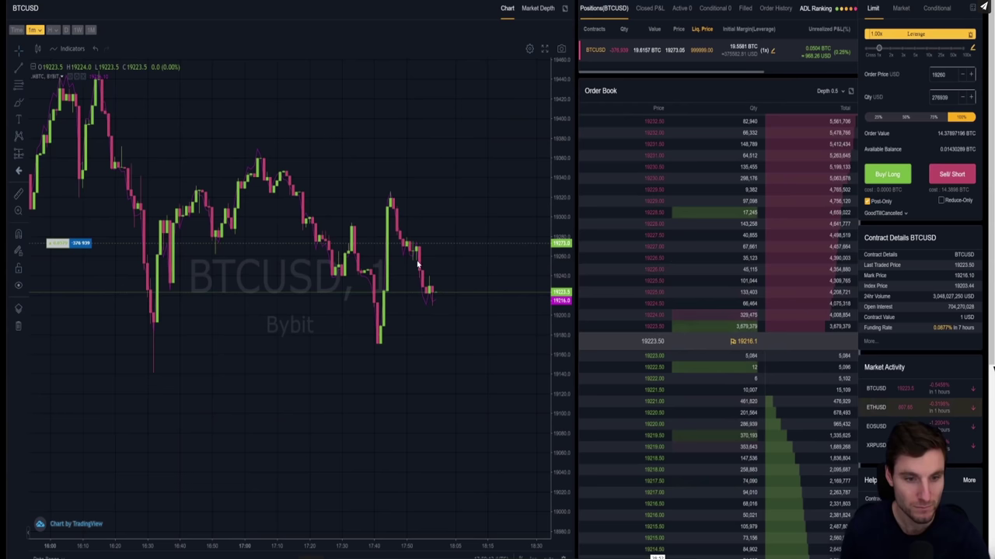